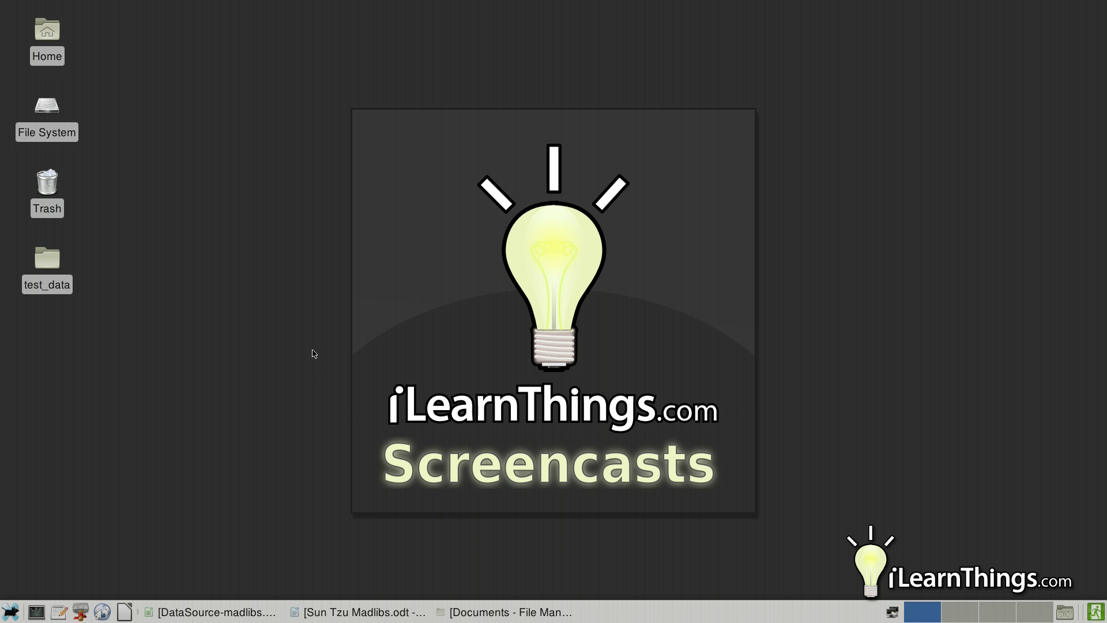
# - Bring the Sun Tzu Madlibs document window back up beside the spreadsheet
pyautogui.click(329, 616)
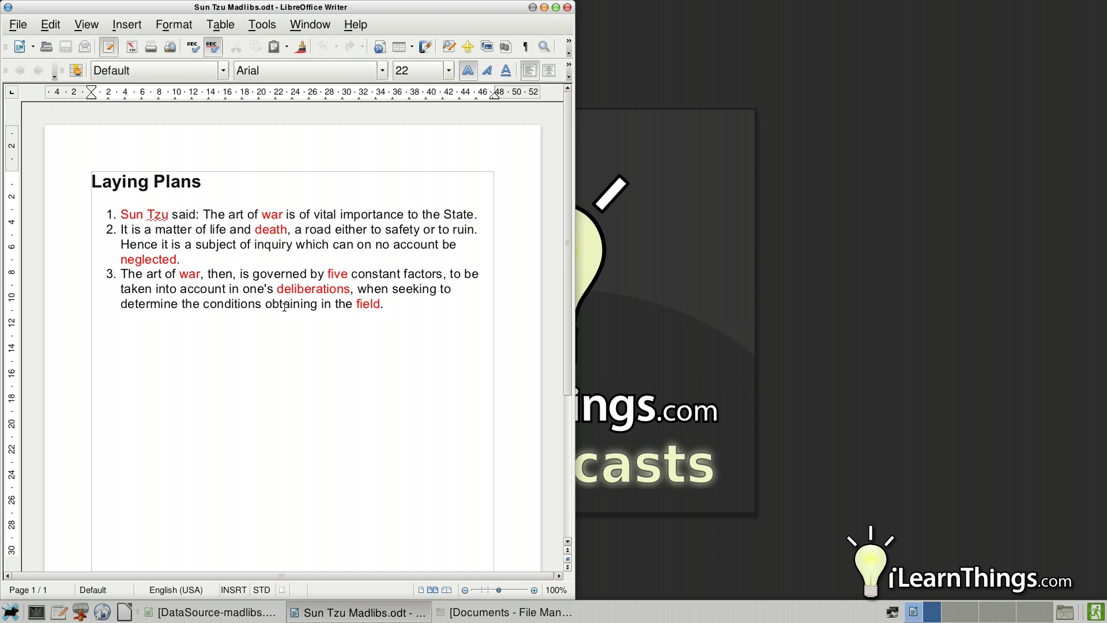
# - Start a new row-4 record with the person's name in B4 and 'disagreement' next to it
pyautogui.click(224, 612)
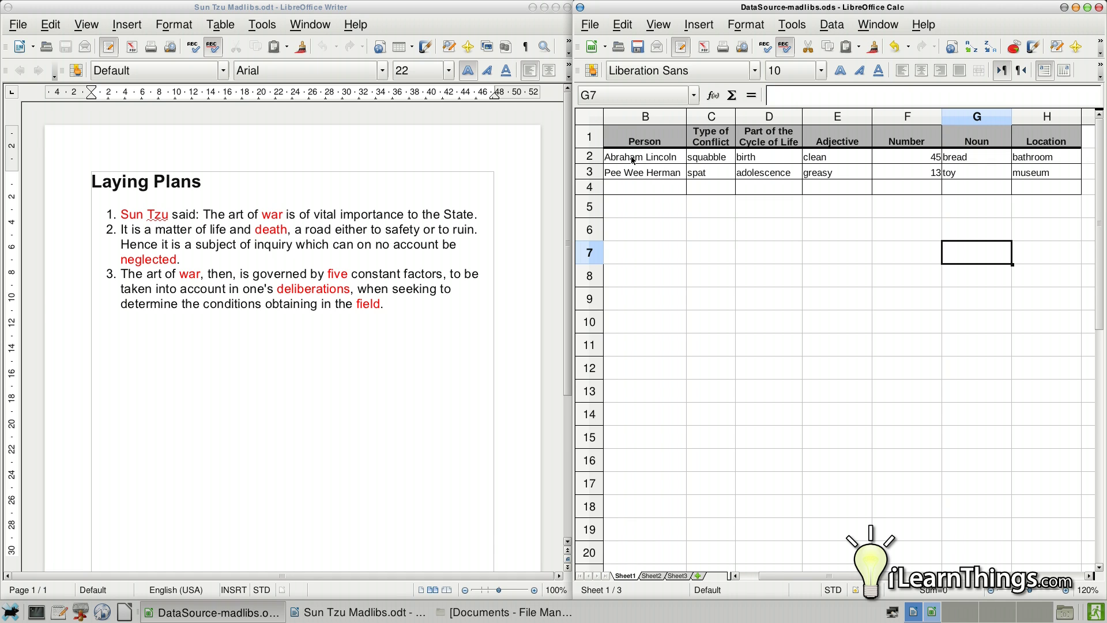
pyautogui.click(639, 187)
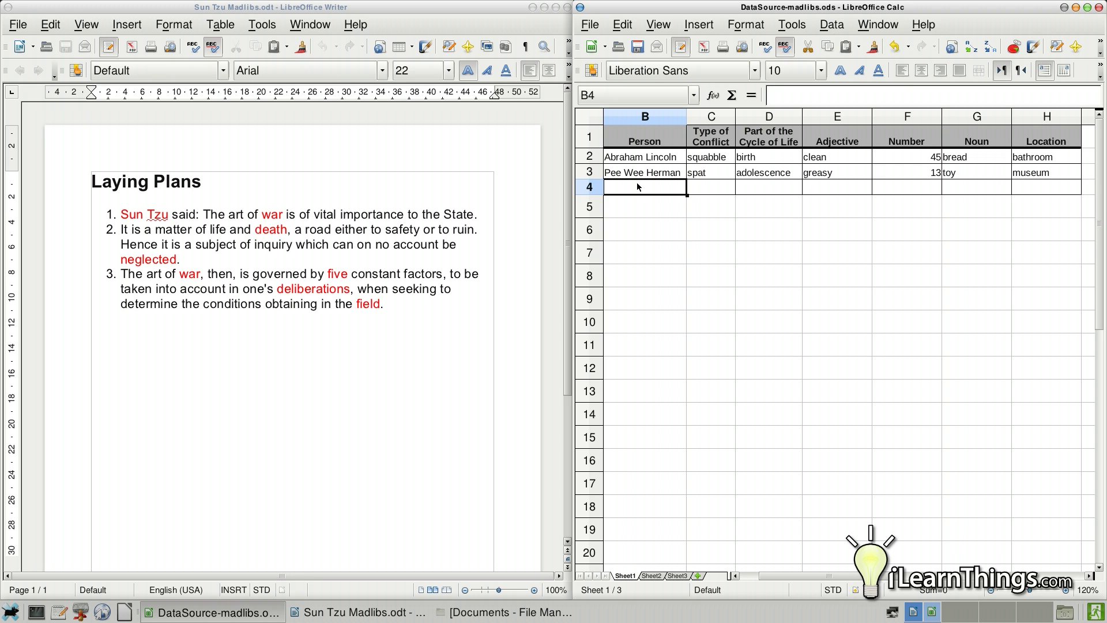
pyautogui.press('Tab')
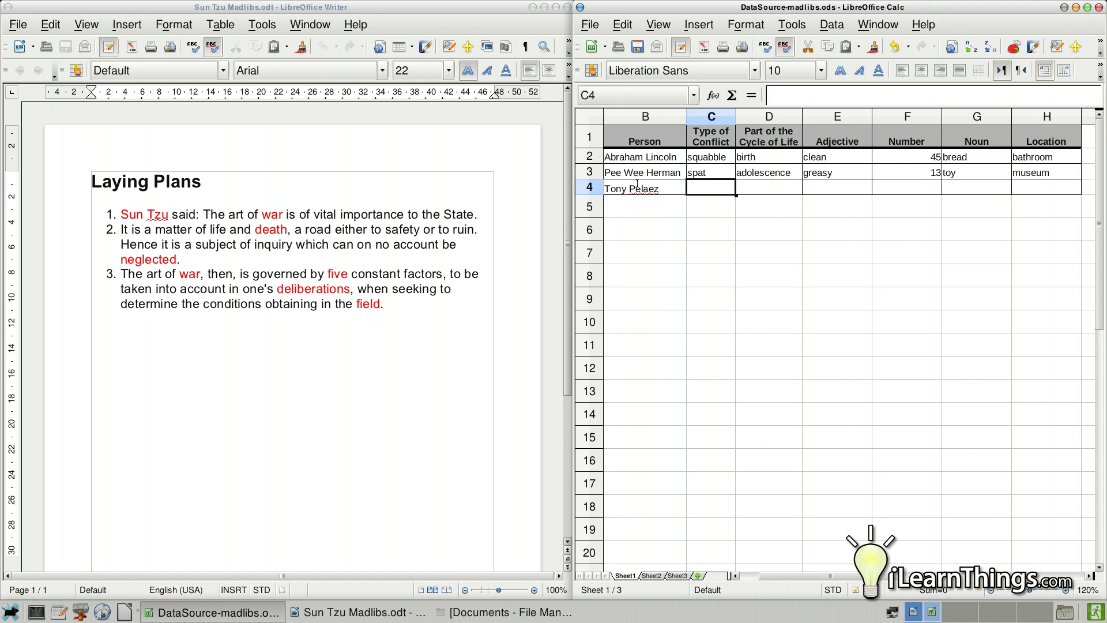
pyautogui.write('disagreement')
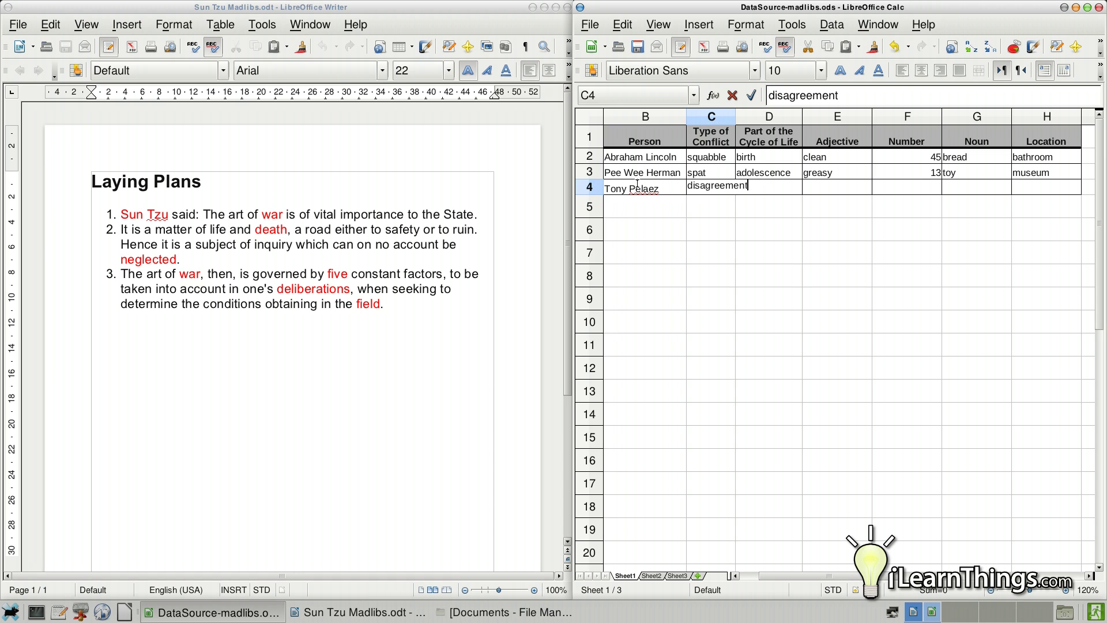
pyautogui.press('Tab')
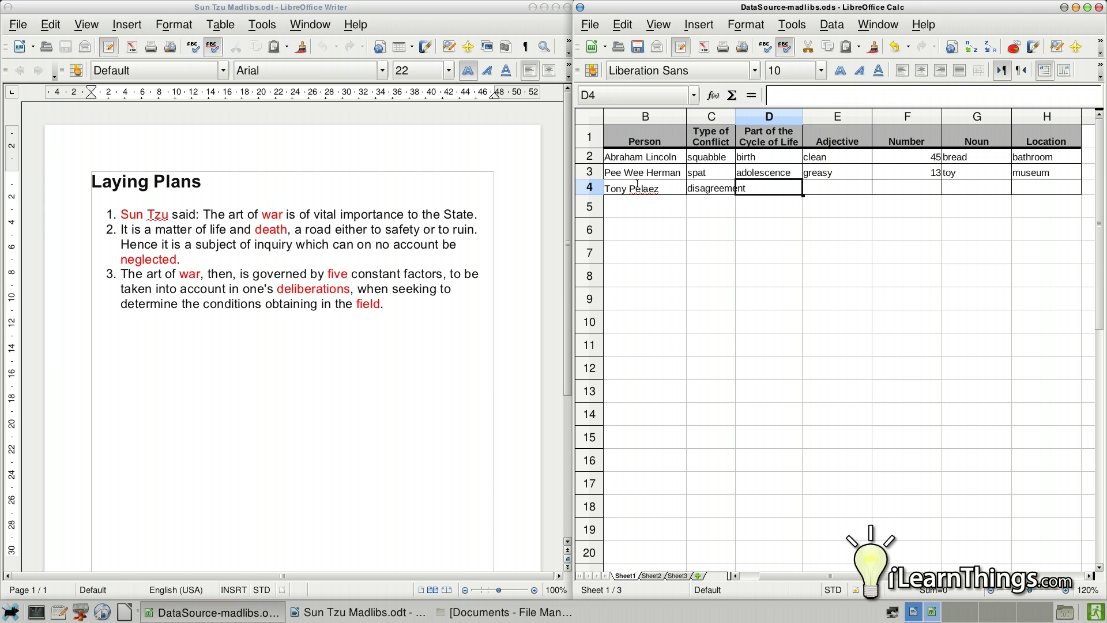
# - Fill in 'old age', 'delicious' and 54 in the next three columns
pyautogui.write('old age')
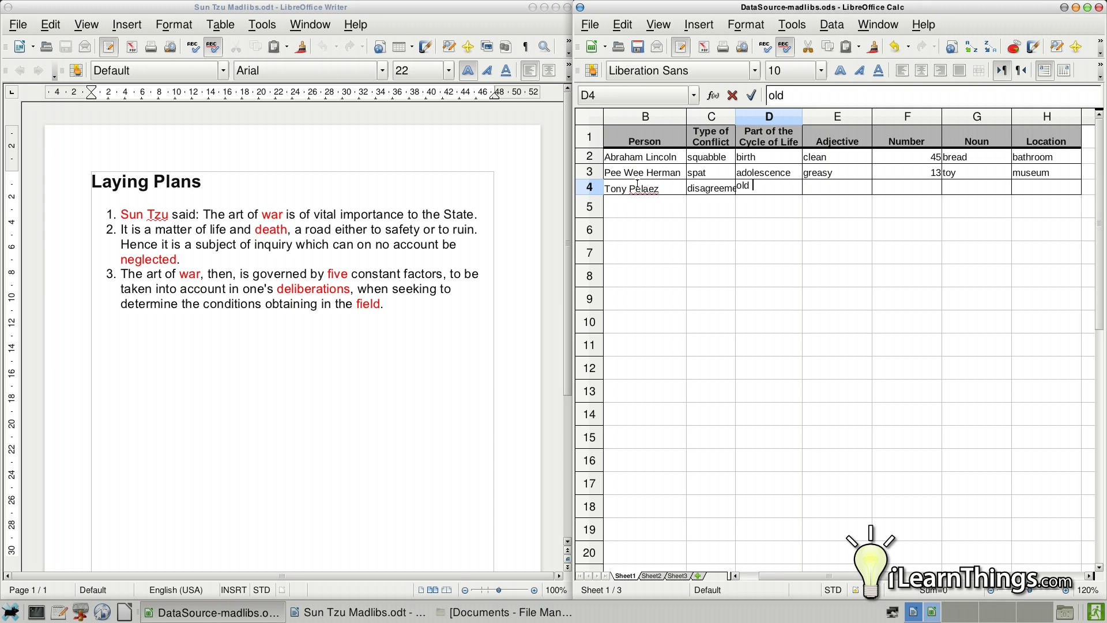
pyautogui.press('Tab')
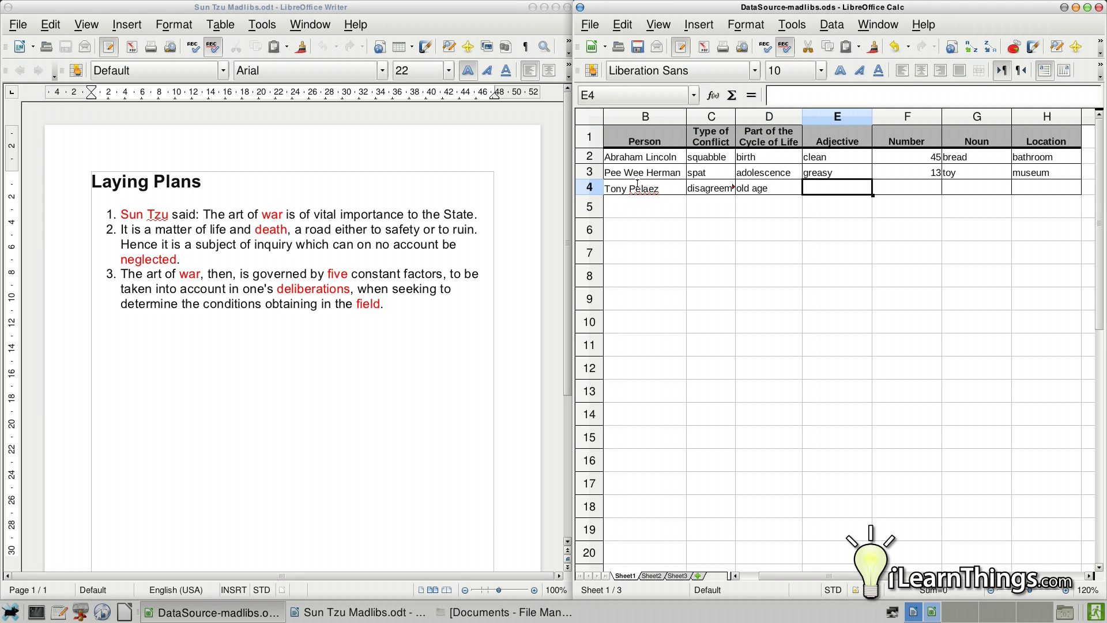
pyautogui.write('delicious')
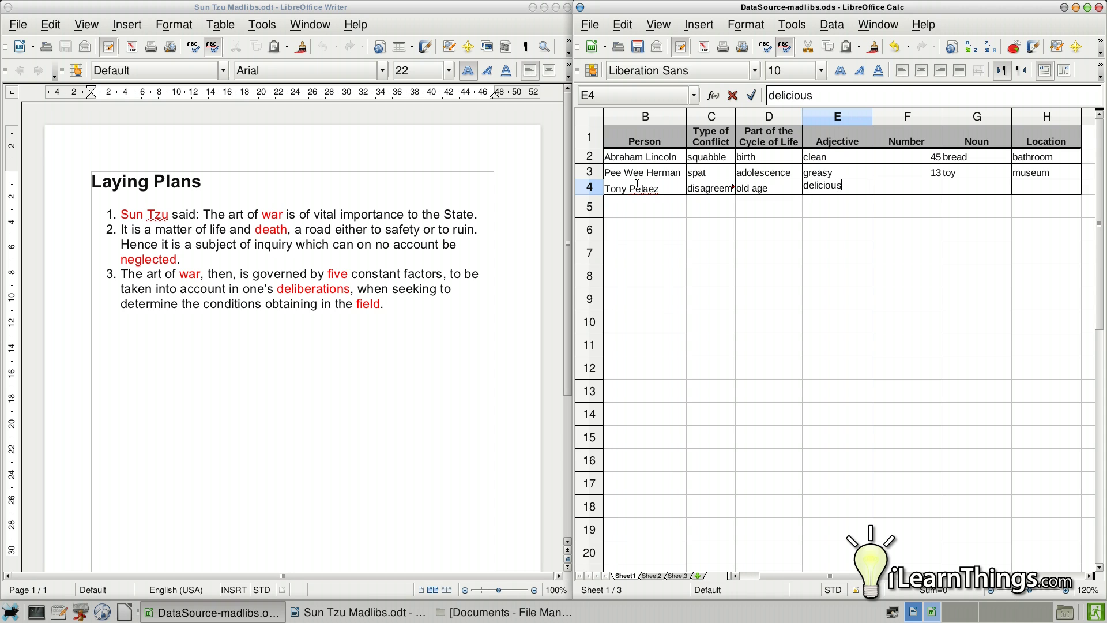
pyautogui.press('Tab')
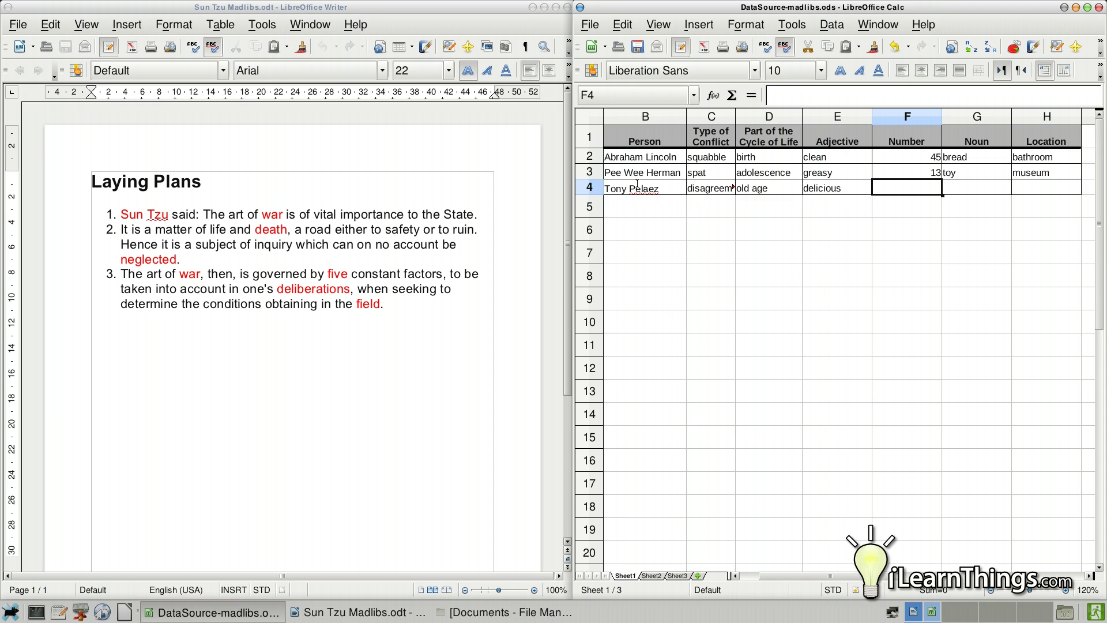
pyautogui.write('54')
pyautogui.press('Tab')
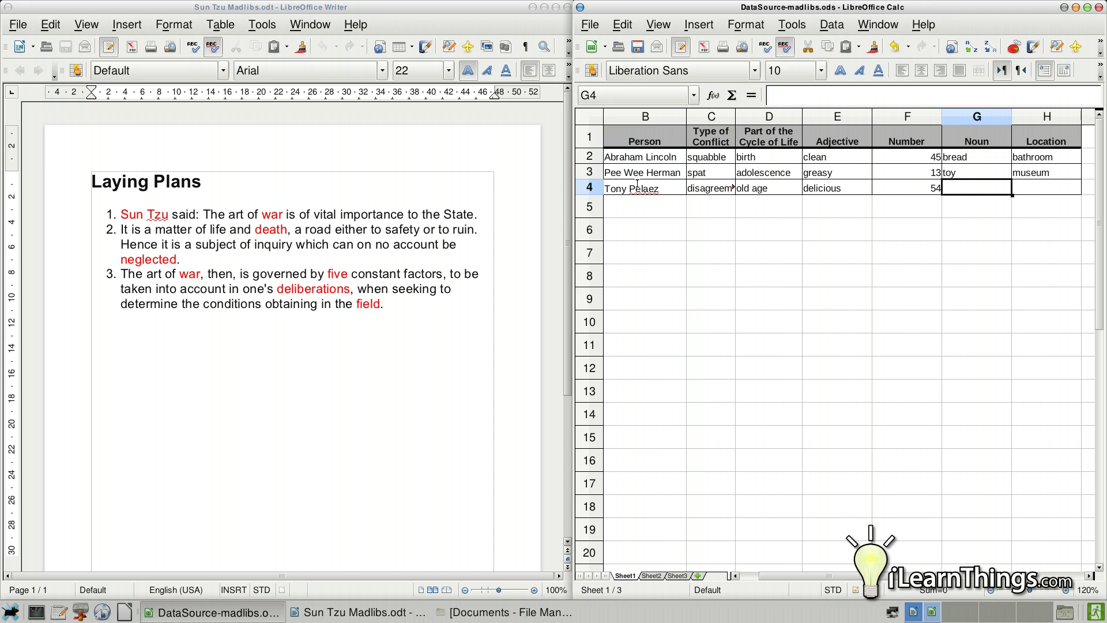
# - Finish row 4 with 'car' as Noun and 'school' as Location
pyautogui.write('b')
pyautogui.press('BackSpace')
pyautogui.press('BackSpace')
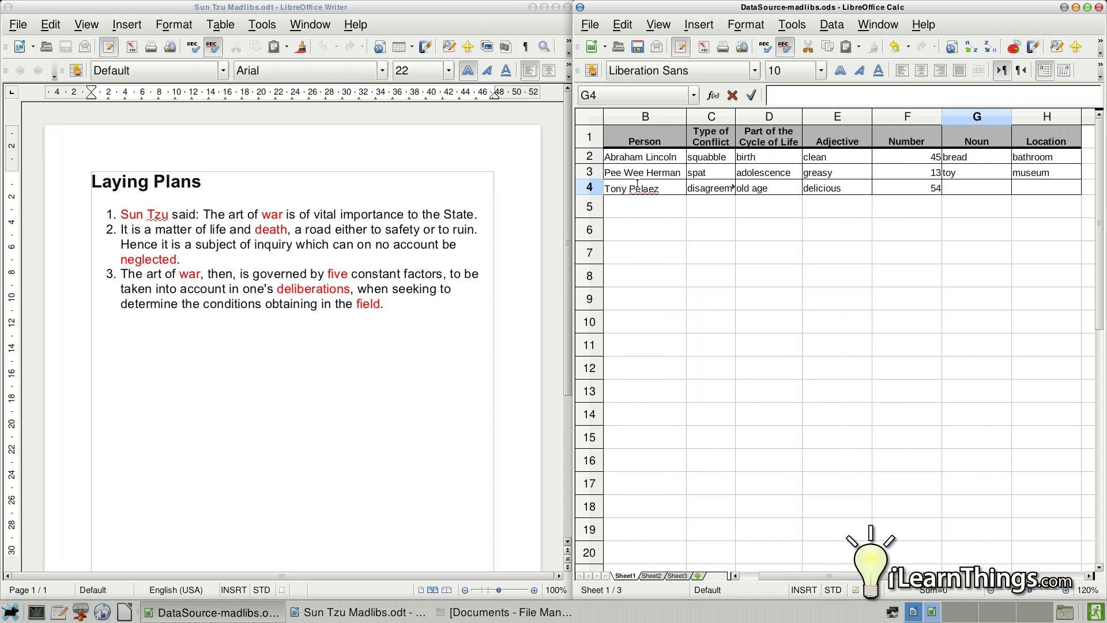
pyautogui.write('car')
pyautogui.press('Tab')
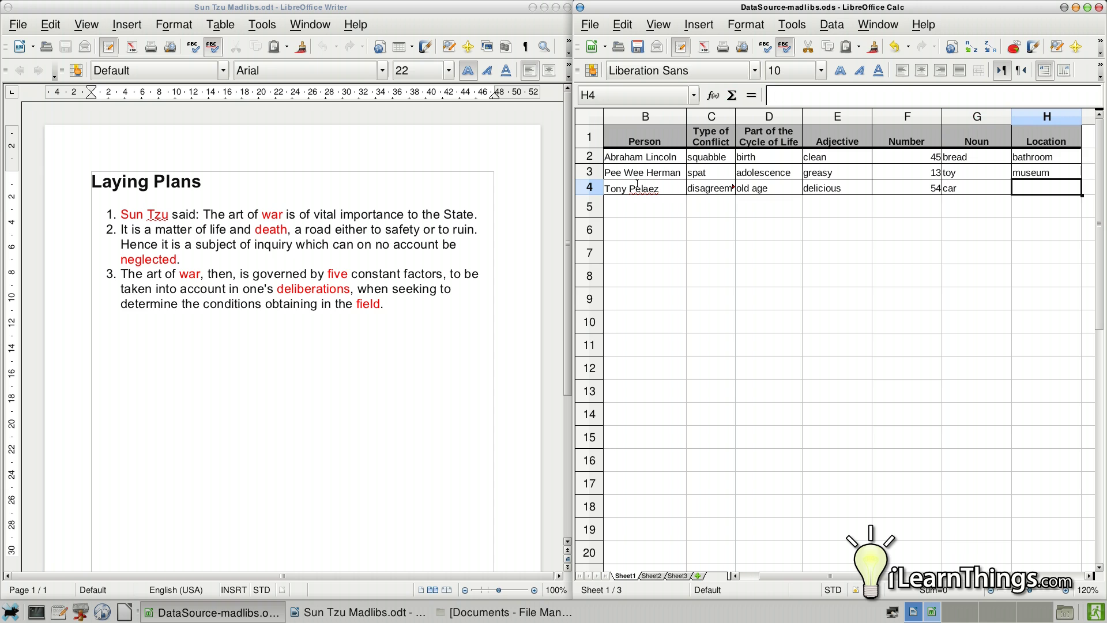
pyautogui.write('school')
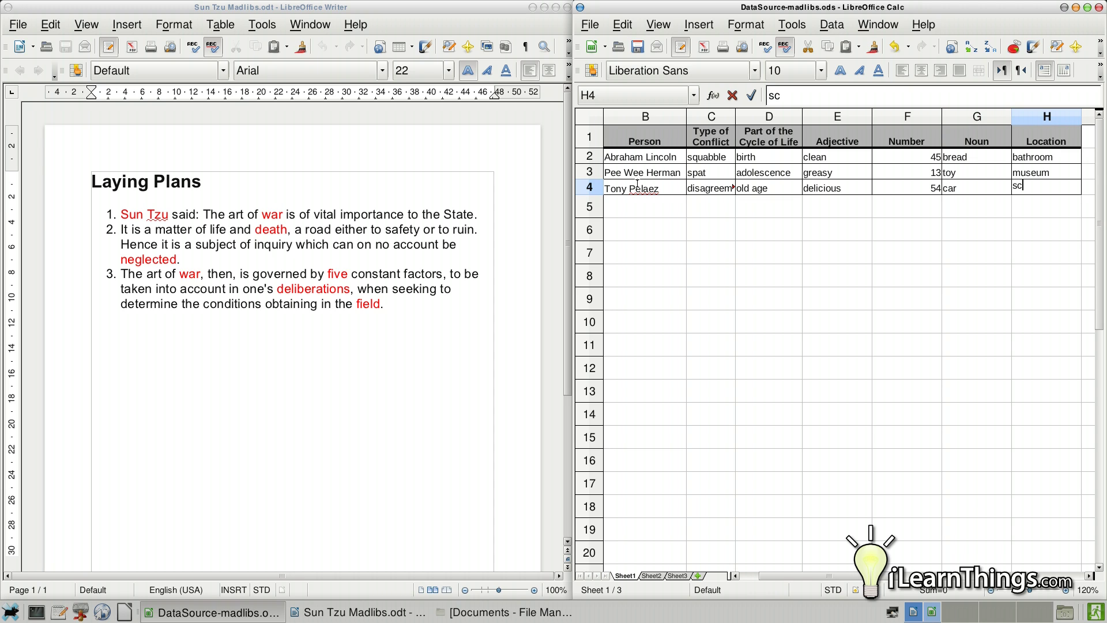
pyautogui.press('Return')
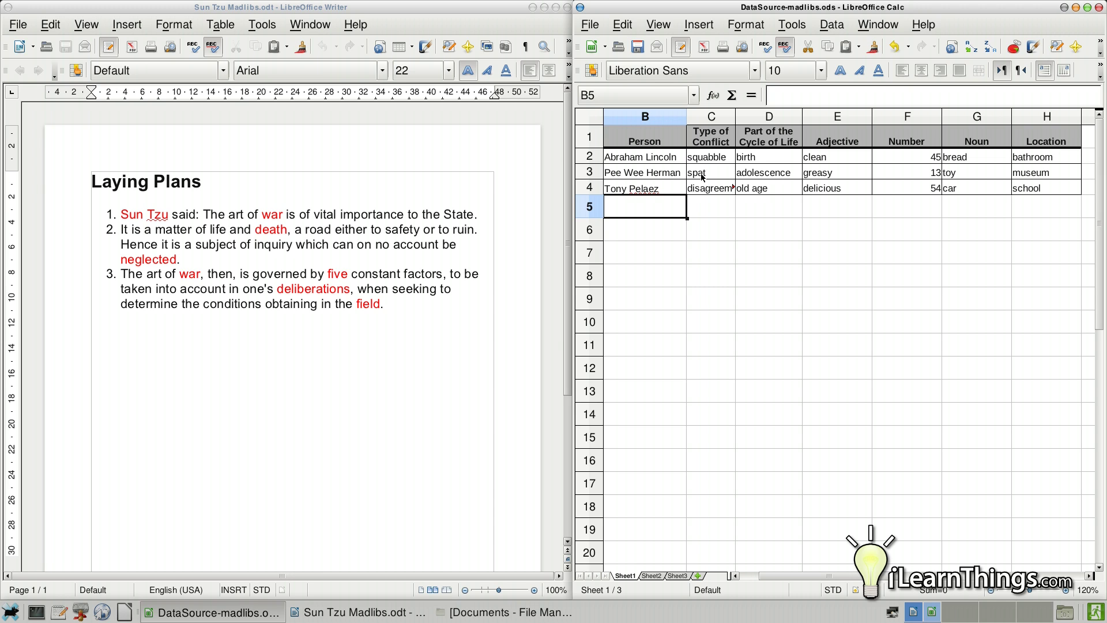
# - Select empty cell B6 and minimize the Writer window
pyautogui.click(654, 239)
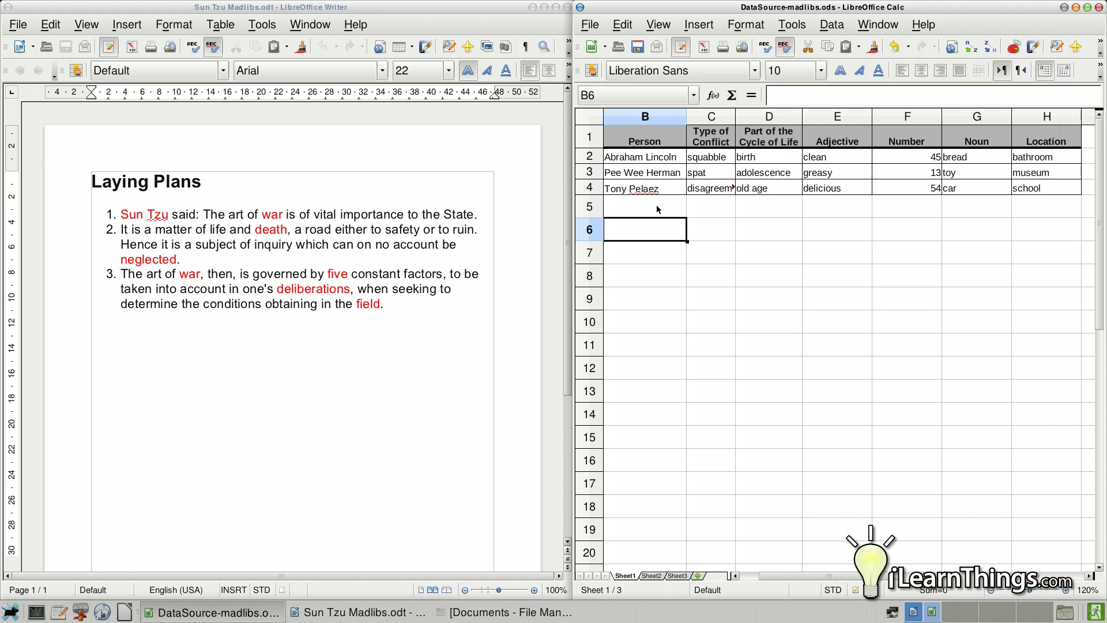
pyautogui.click(545, 8)
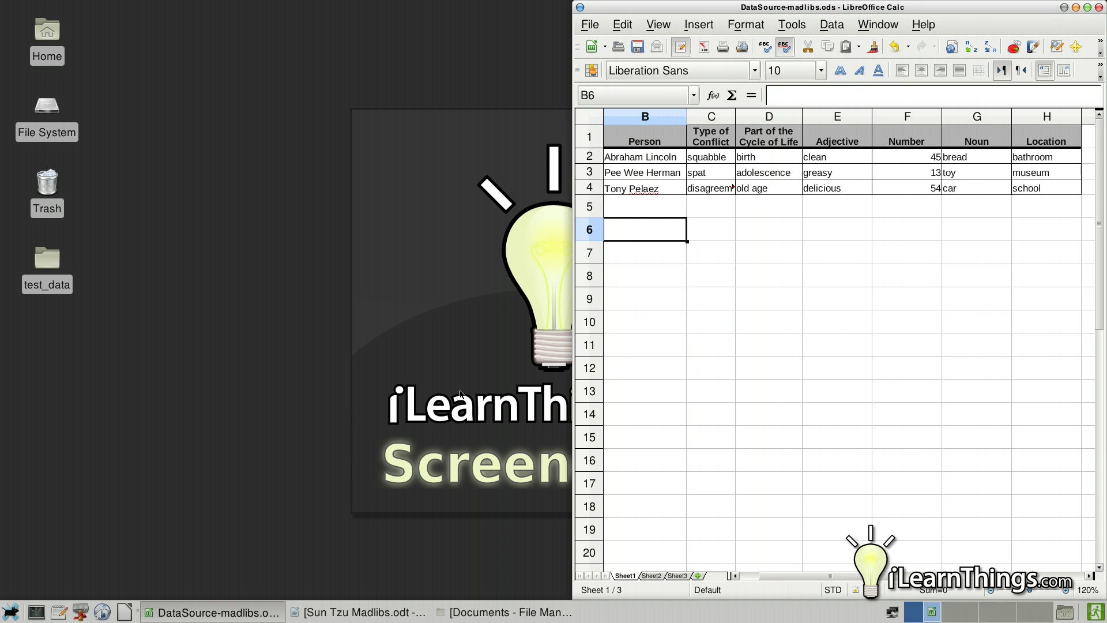
# - Save the spreadsheet as DataSource-madlibs in Documents, overwriting the existing file
pyautogui.click(10, 610)
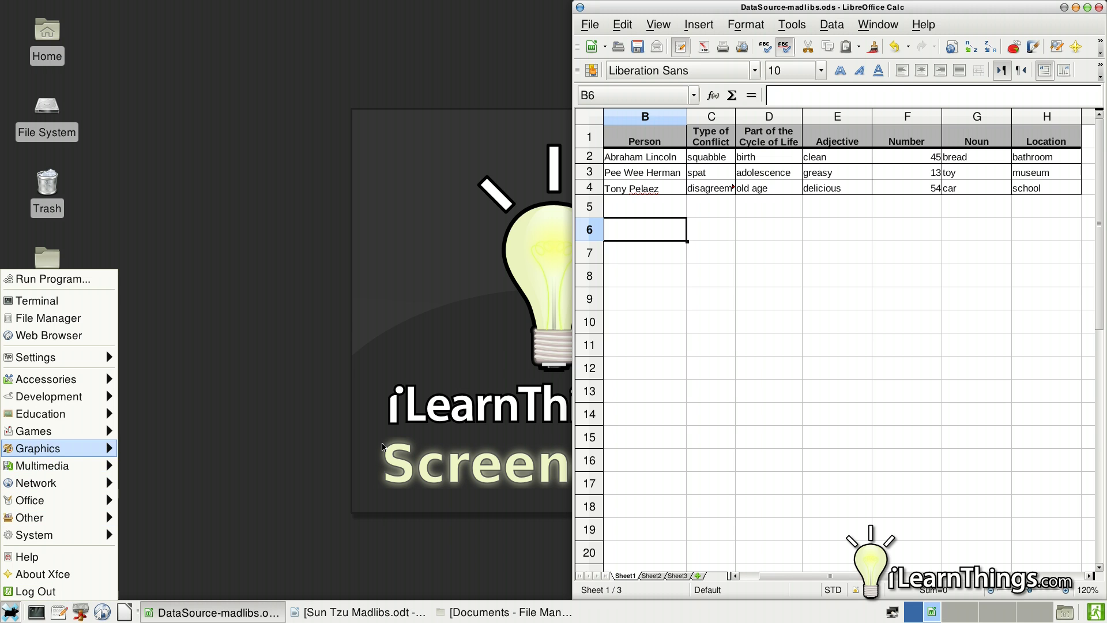
pyautogui.press('Escape')
pyautogui.click(598, 27)
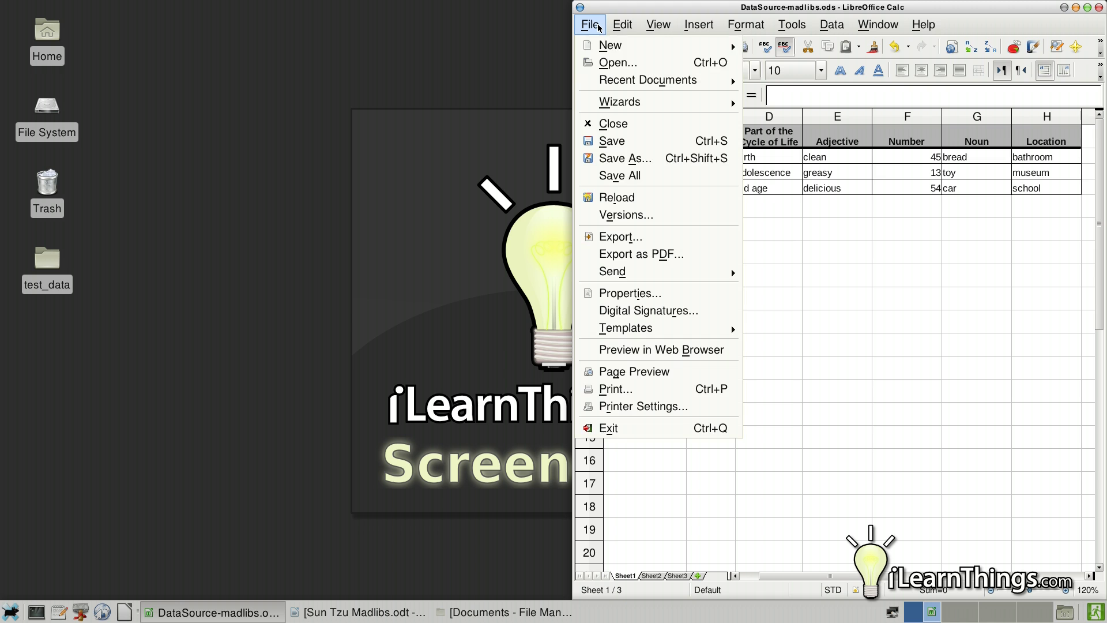
pyautogui.click(611, 161)
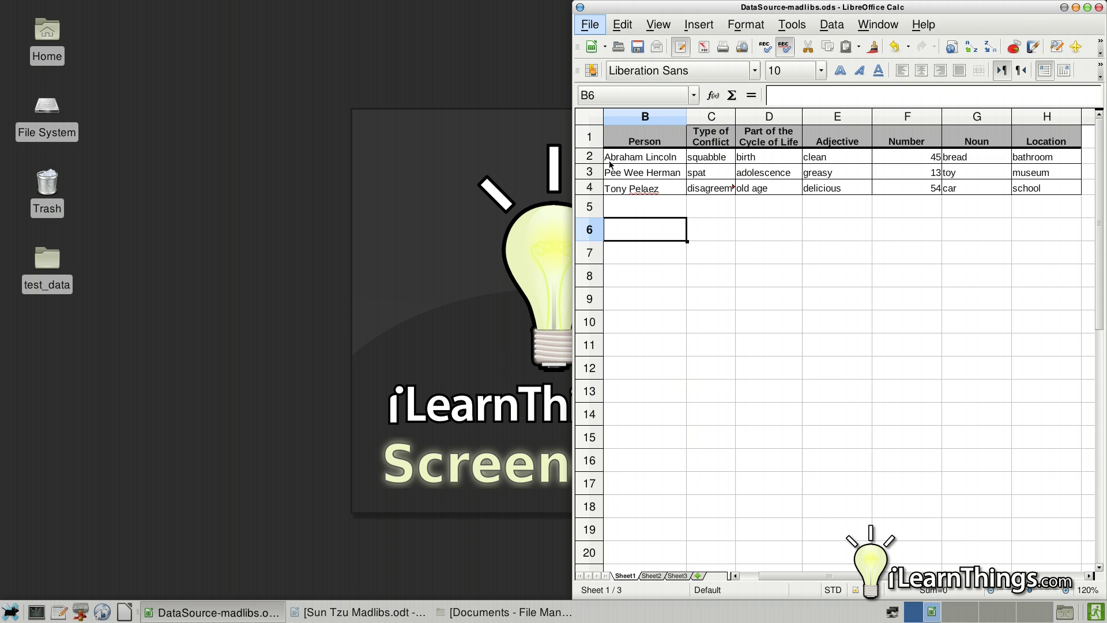
pyautogui.hotkey('ctrl', 'shift', 's')
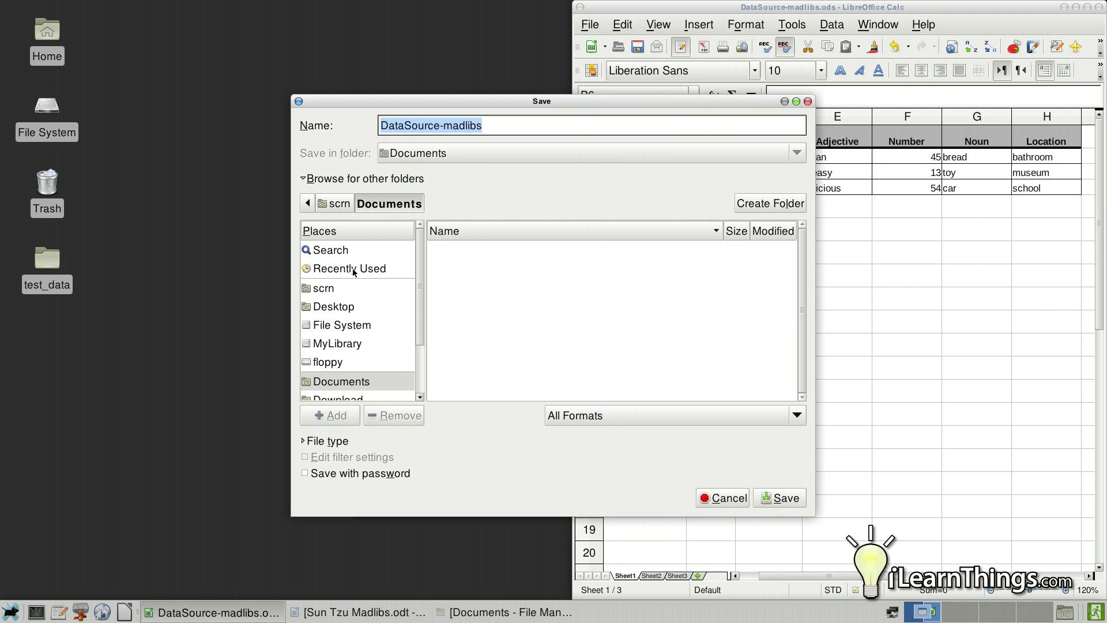
pyautogui.scroll(-2, 351, 323)
pyautogui.click(348, 334)
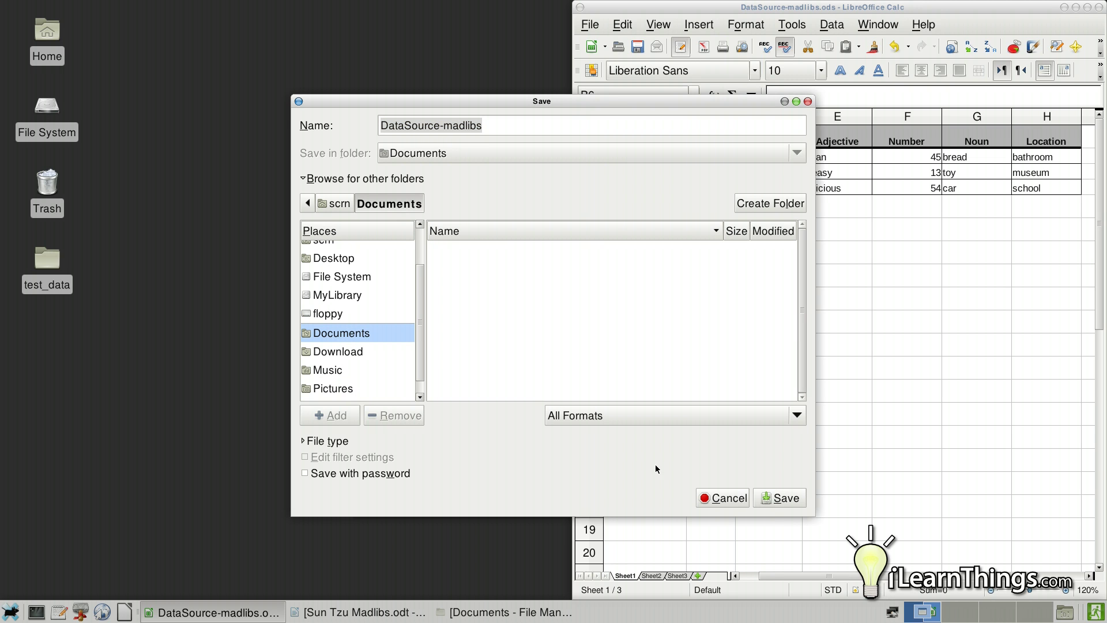
pyautogui.click(785, 498)
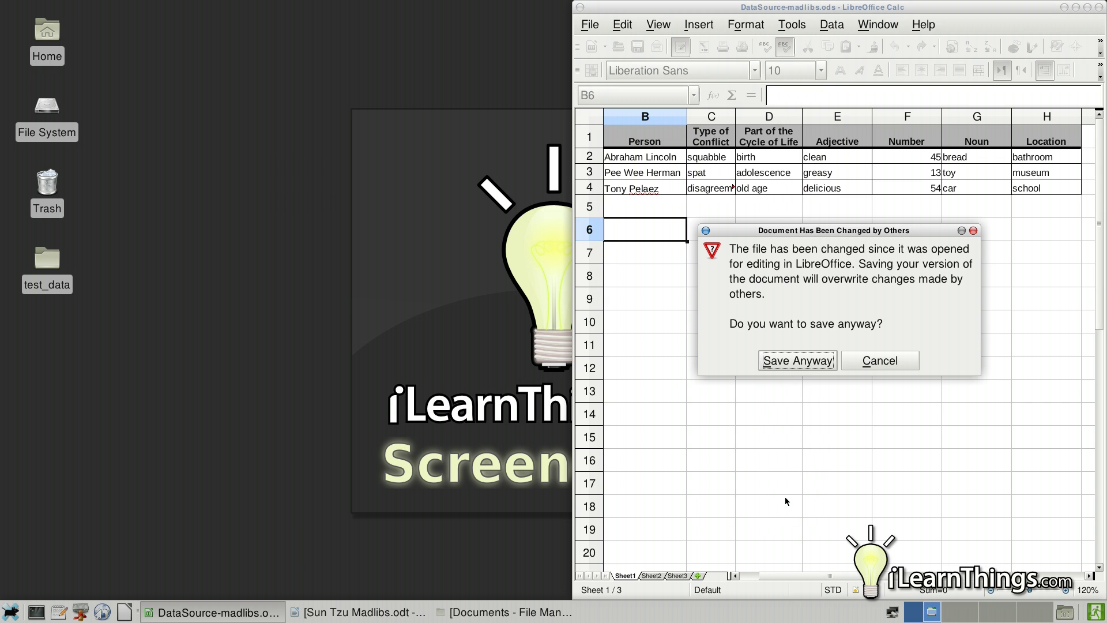
pyautogui.click(792, 367)
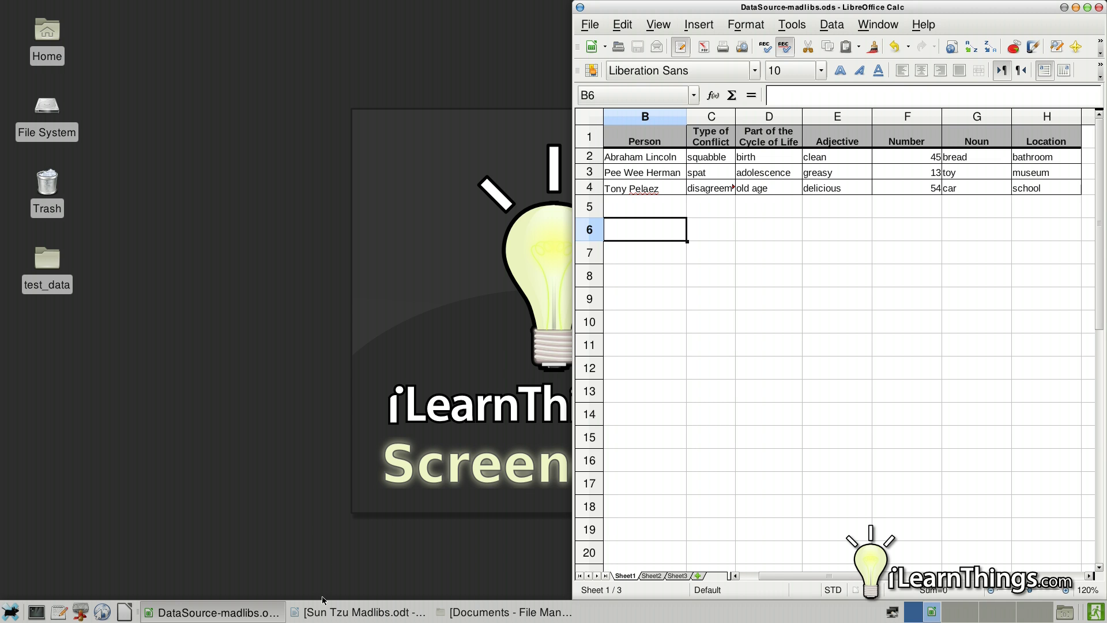
# - Launch LibreOffice Base from the applications menu and move its wizard aside
pyautogui.click(11, 612)
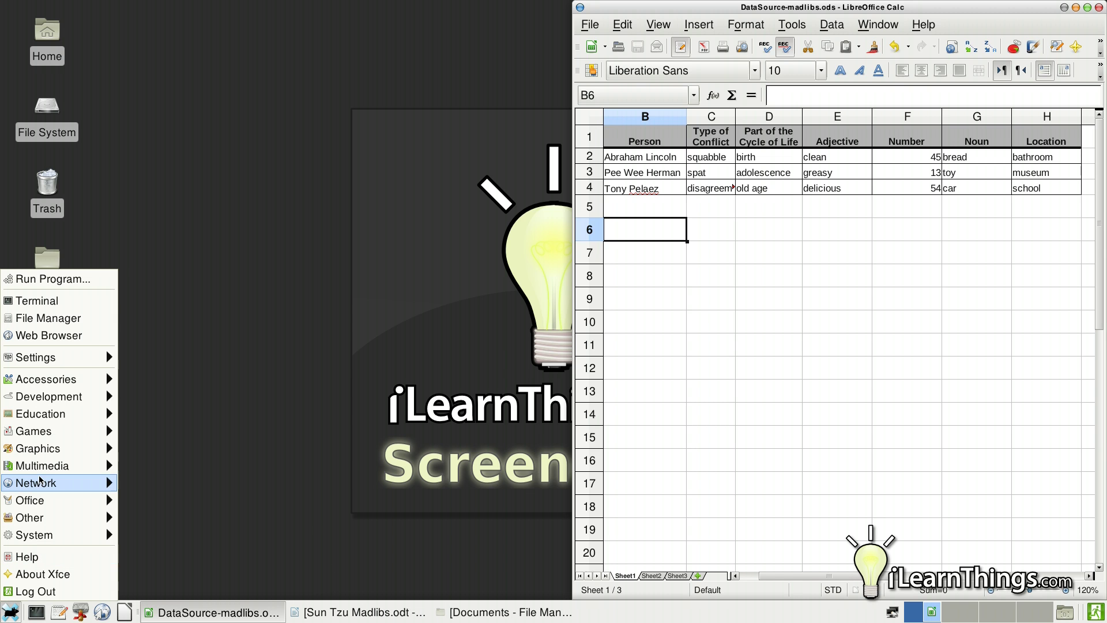
pyautogui.moveTo(46, 489)
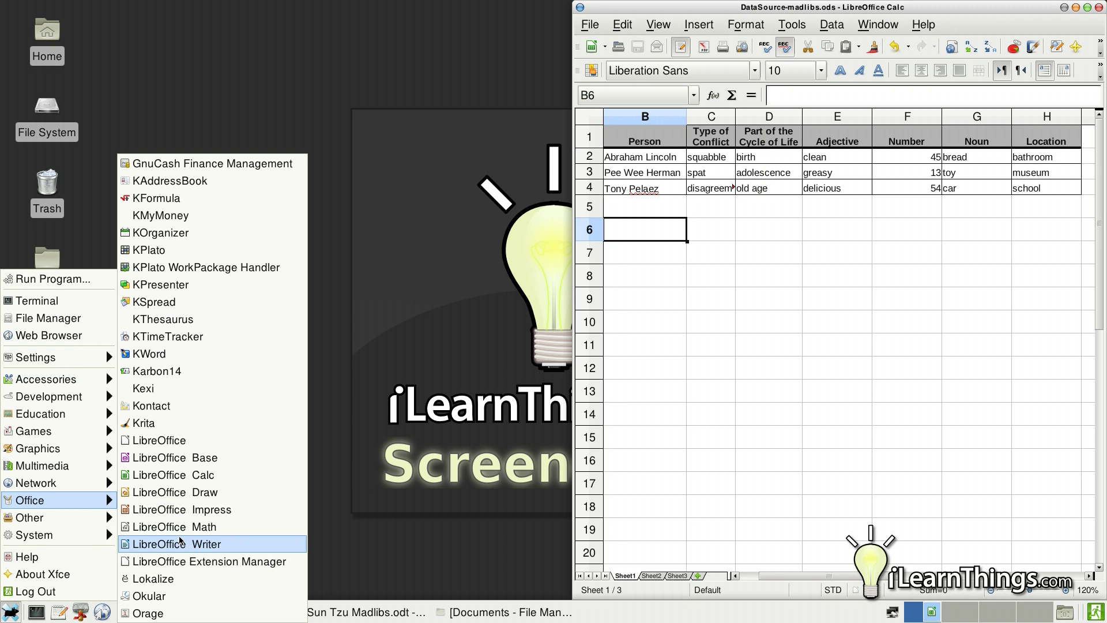
pyautogui.click(193, 462)
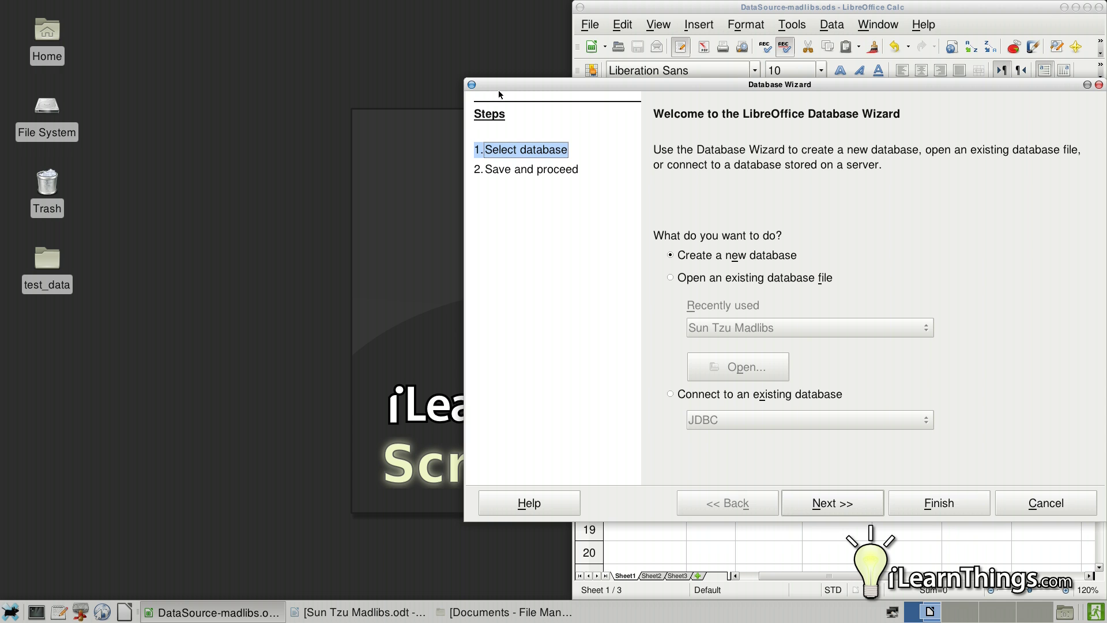
pyautogui.moveTo(506, 86); pyautogui.dragTo(73, 28)
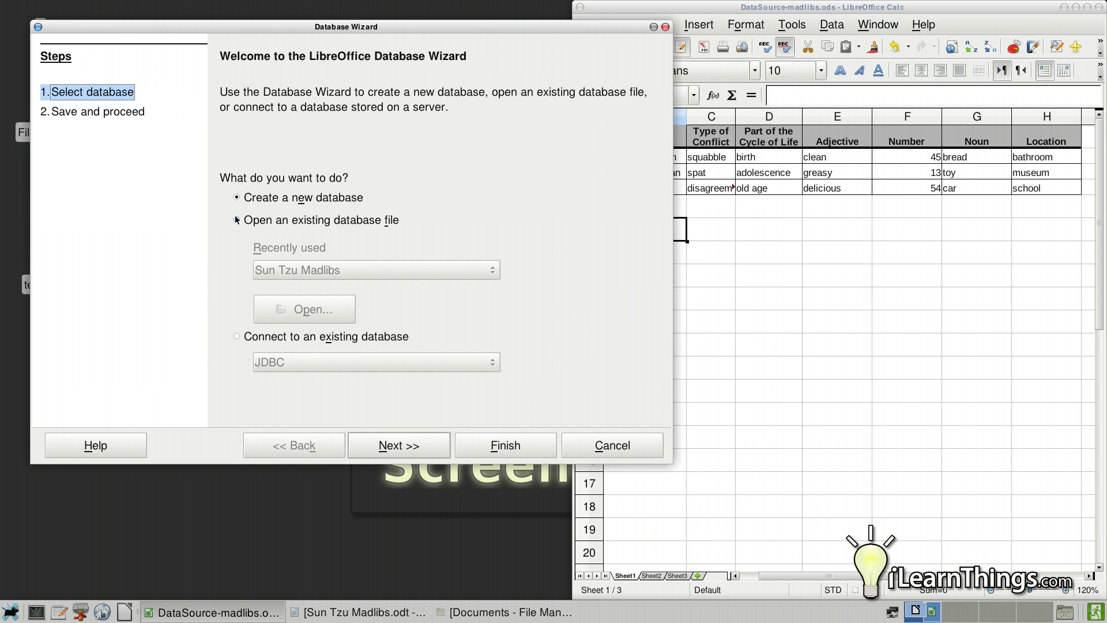
# - Choose connecting to an existing database and pick Spreadsheet as its type
pyautogui.click(237, 338)
pyautogui.moveTo(586, 29); pyautogui.dragTo(539, 3)
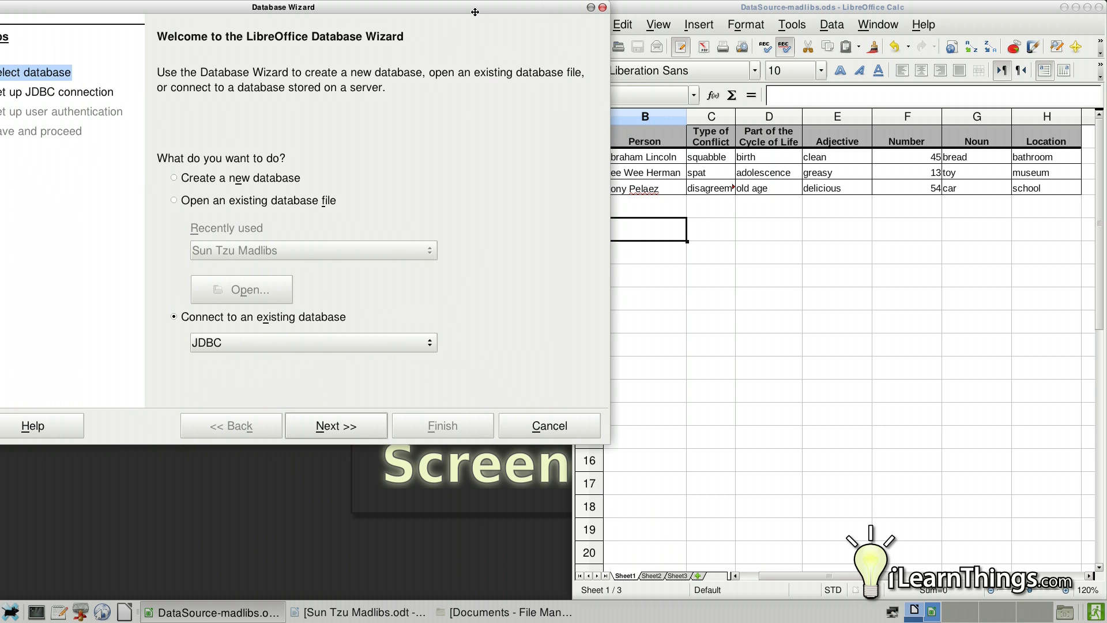
pyautogui.moveTo(470, 14); pyautogui.dragTo(416, 32)
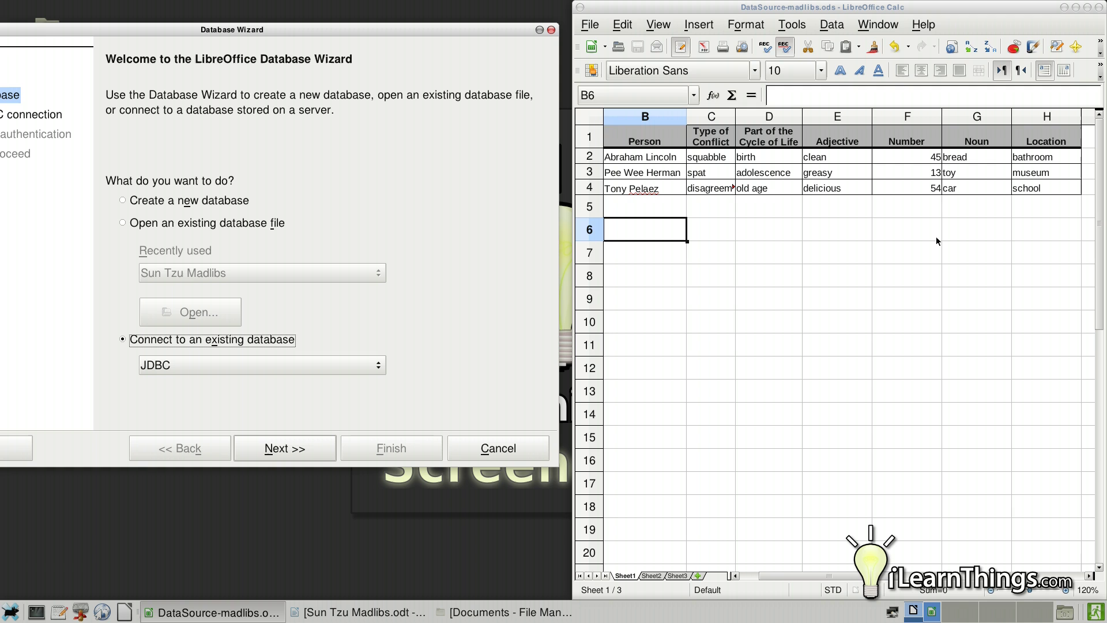
pyautogui.moveTo(330, 28); pyautogui.dragTo(421, 15)
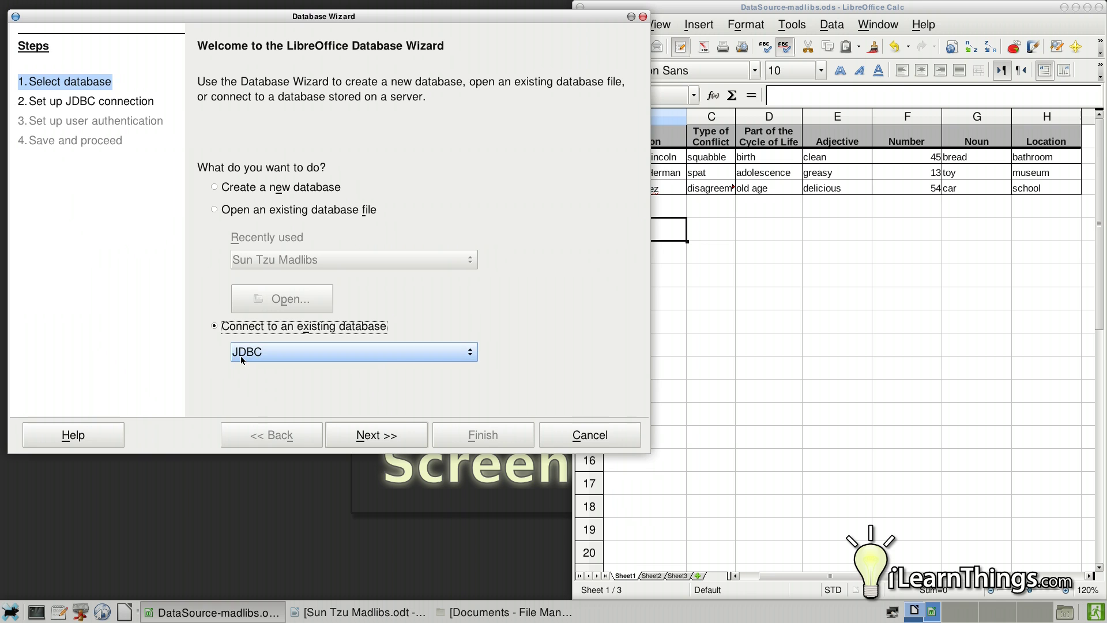
pyautogui.click(475, 353)
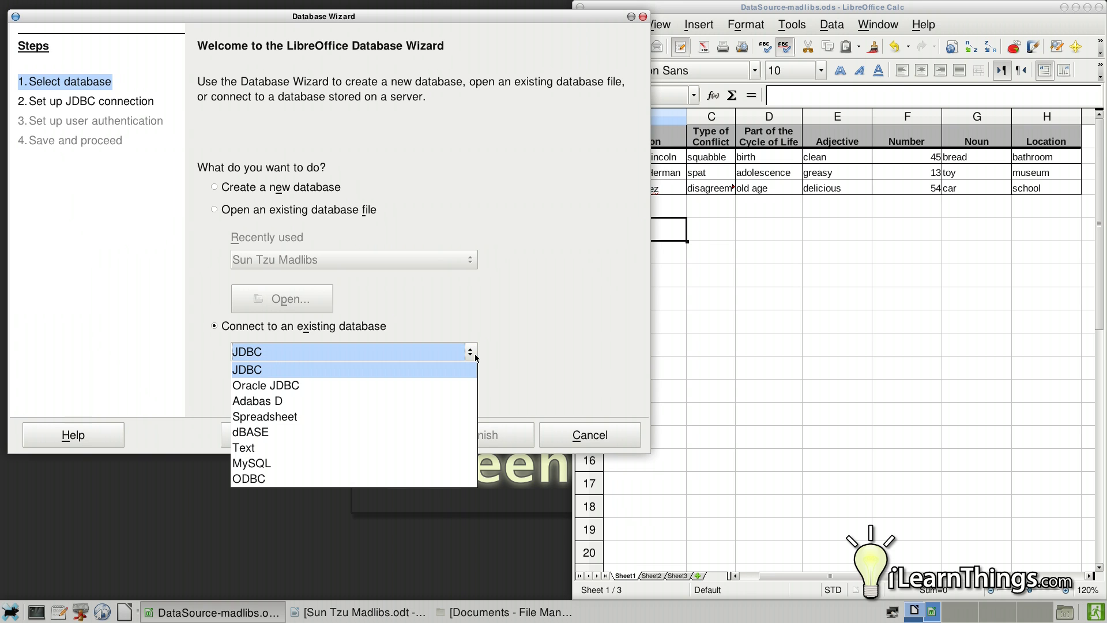
pyautogui.click(362, 417)
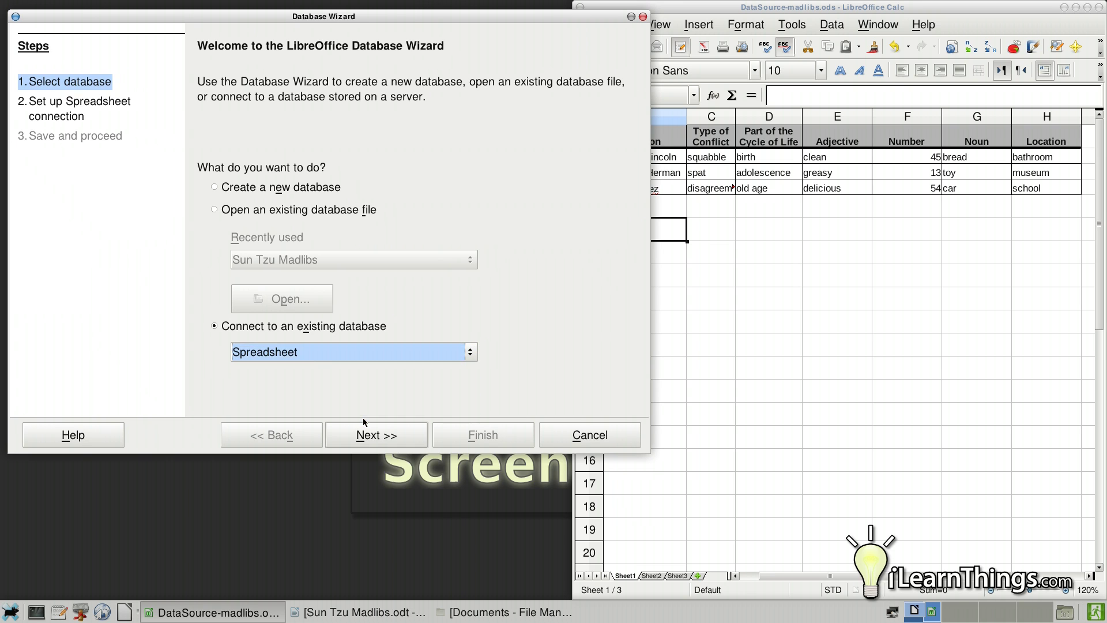
# - Link the connection to DataSource-madlibs.ods in Documents and advance to the save step
pyautogui.click(403, 440)
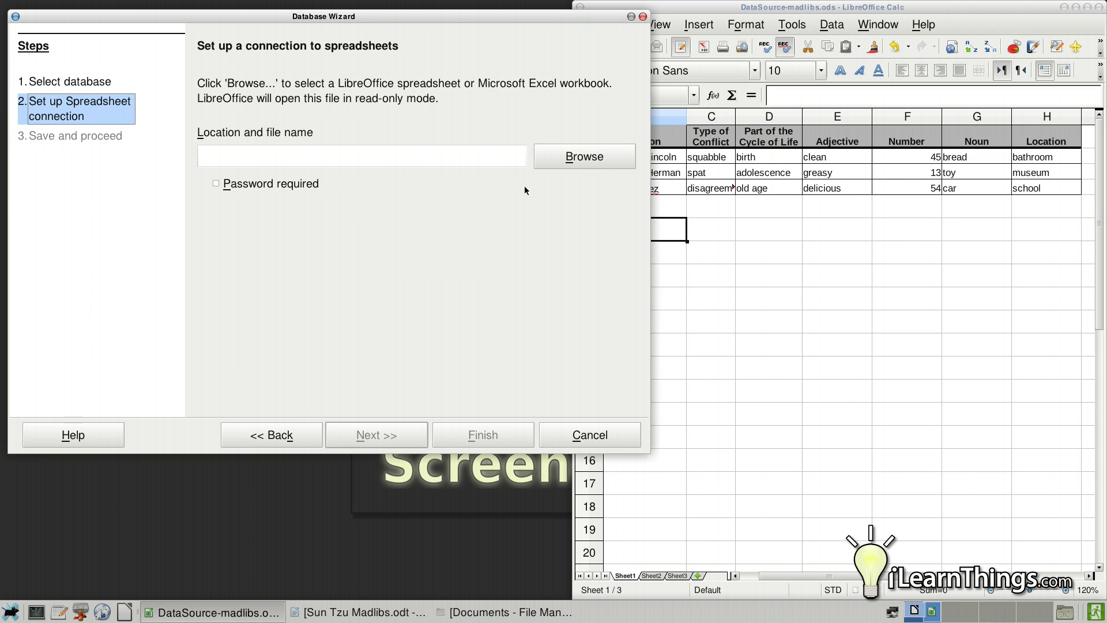
pyautogui.click(556, 162)
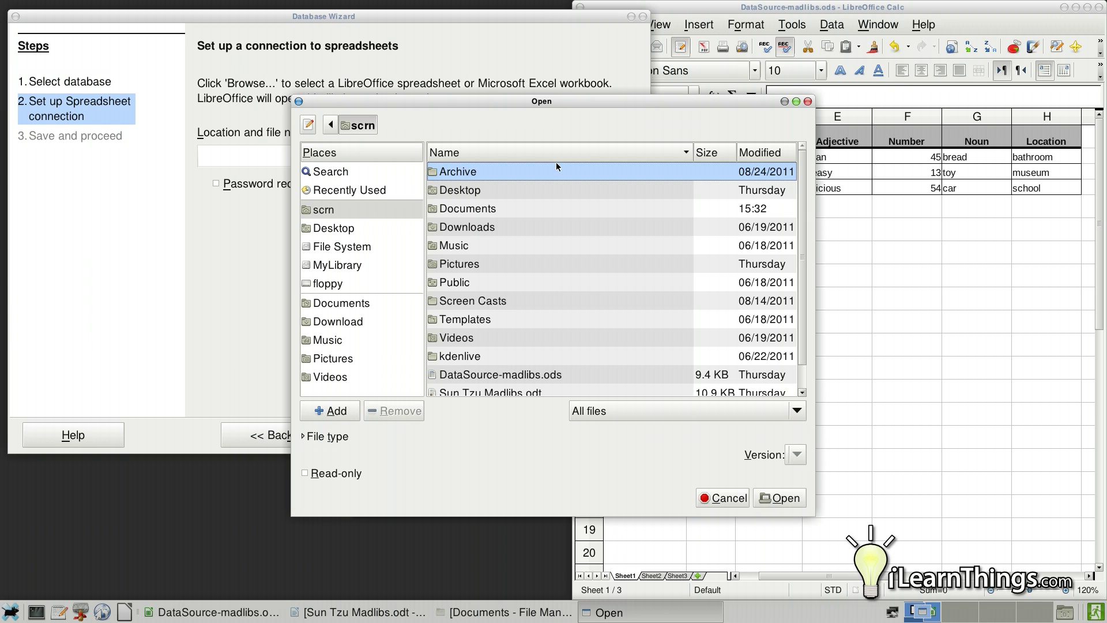
pyautogui.click(348, 306)
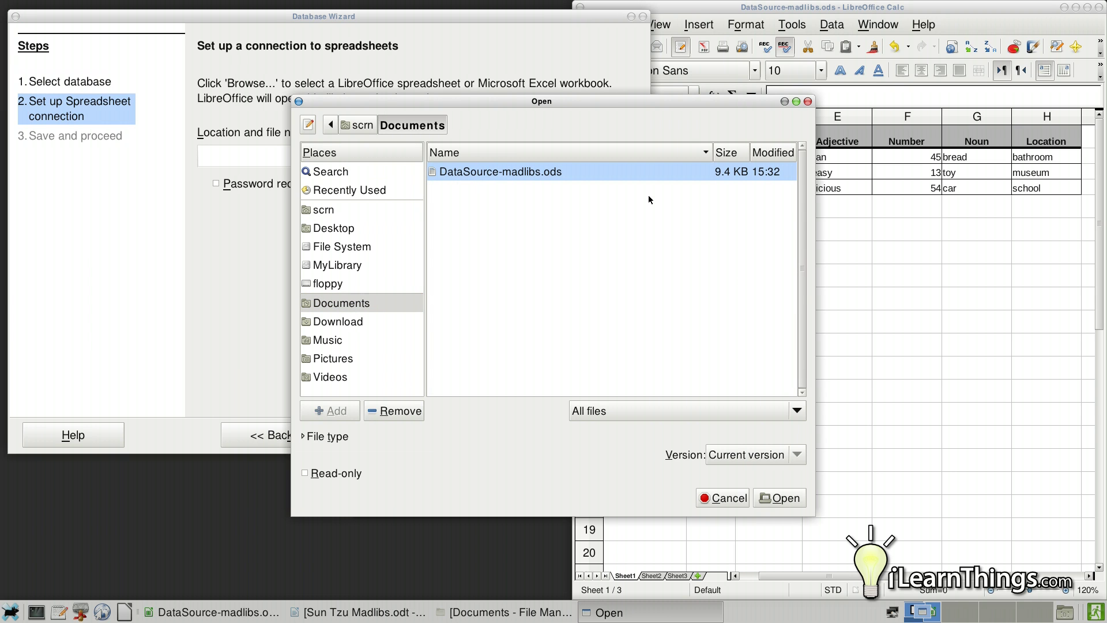
pyautogui.click(775, 502)
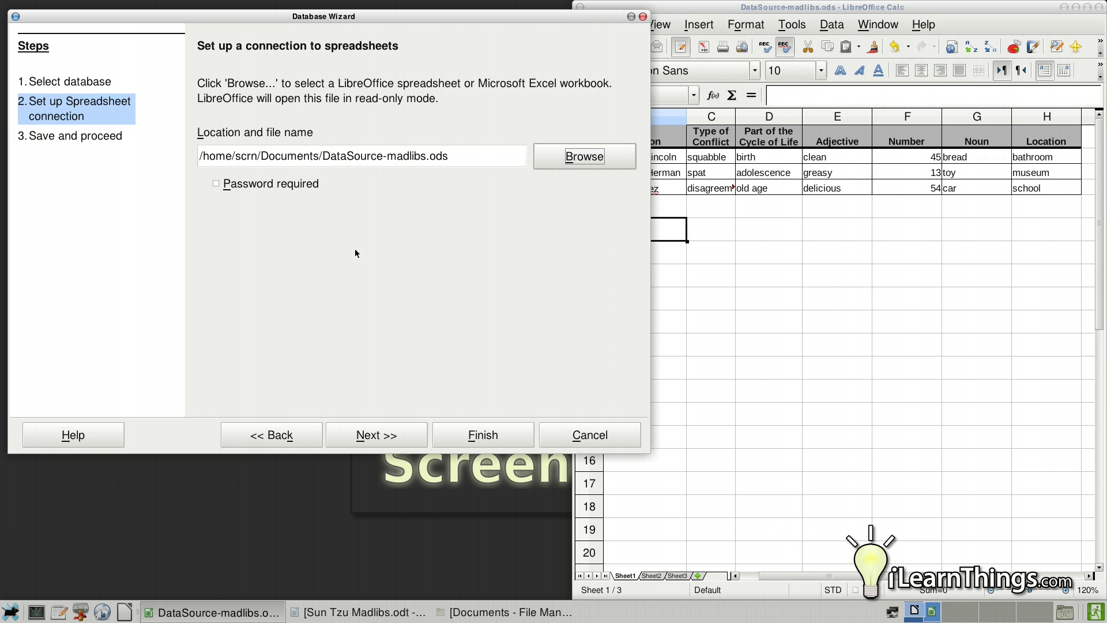
pyautogui.click(377, 436)
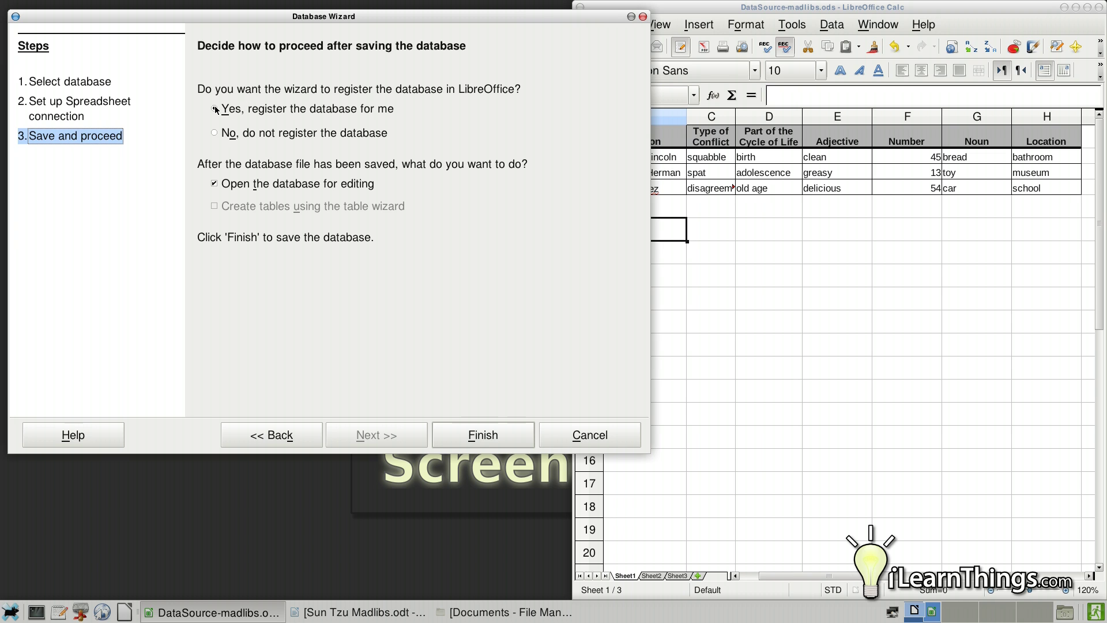
# - Finish the wizard and save the database as Madlibs-data in Documents
pyautogui.click(468, 434)
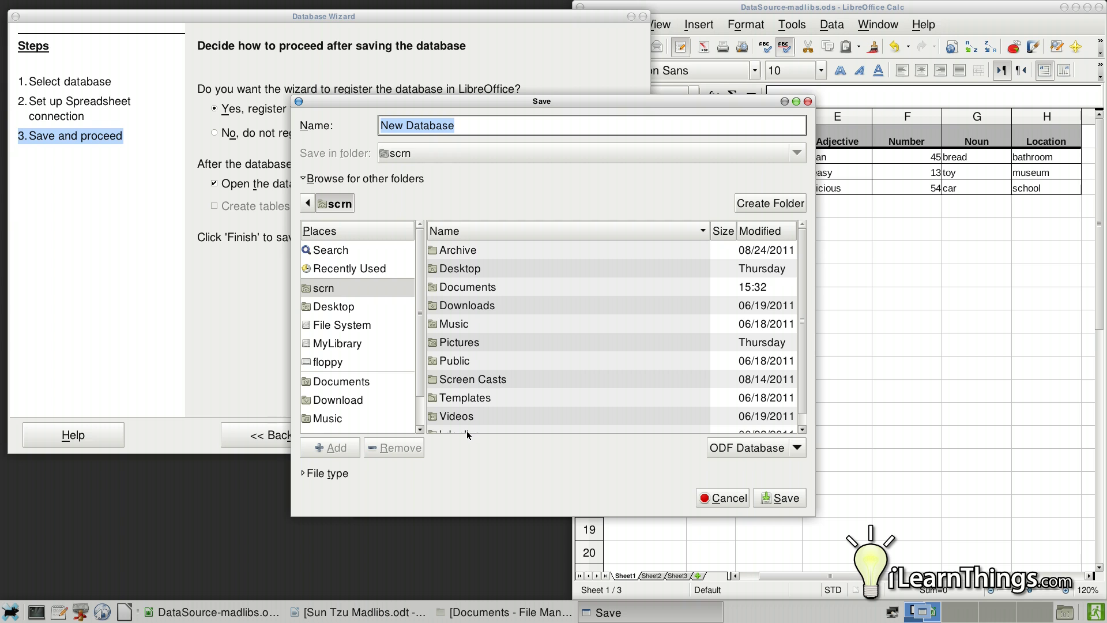
pyautogui.click(325, 383)
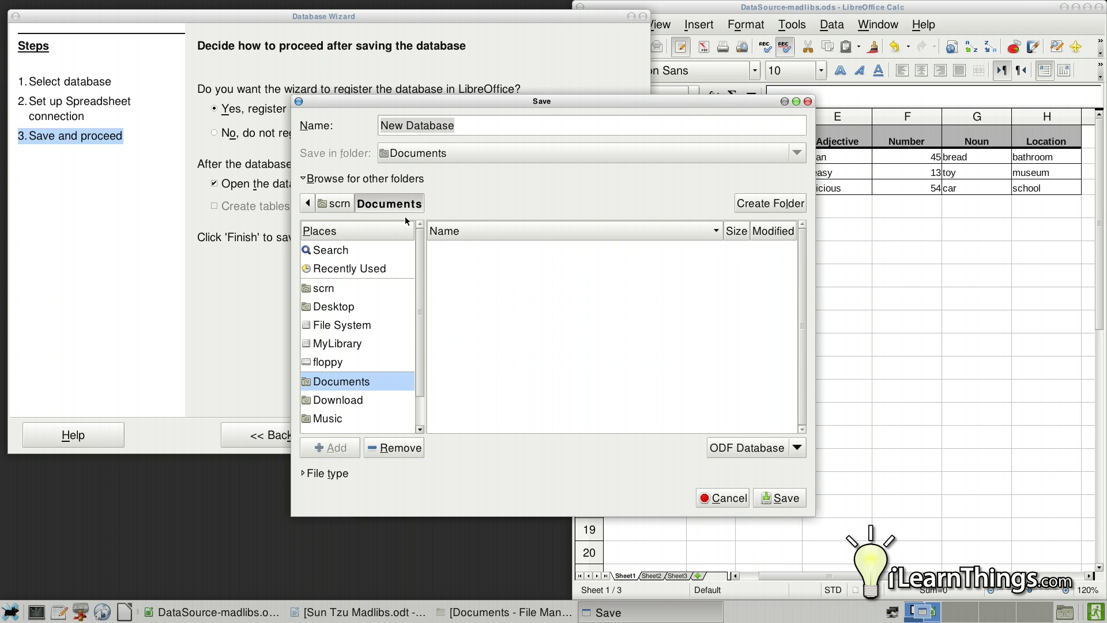
pyautogui.write('Madl')
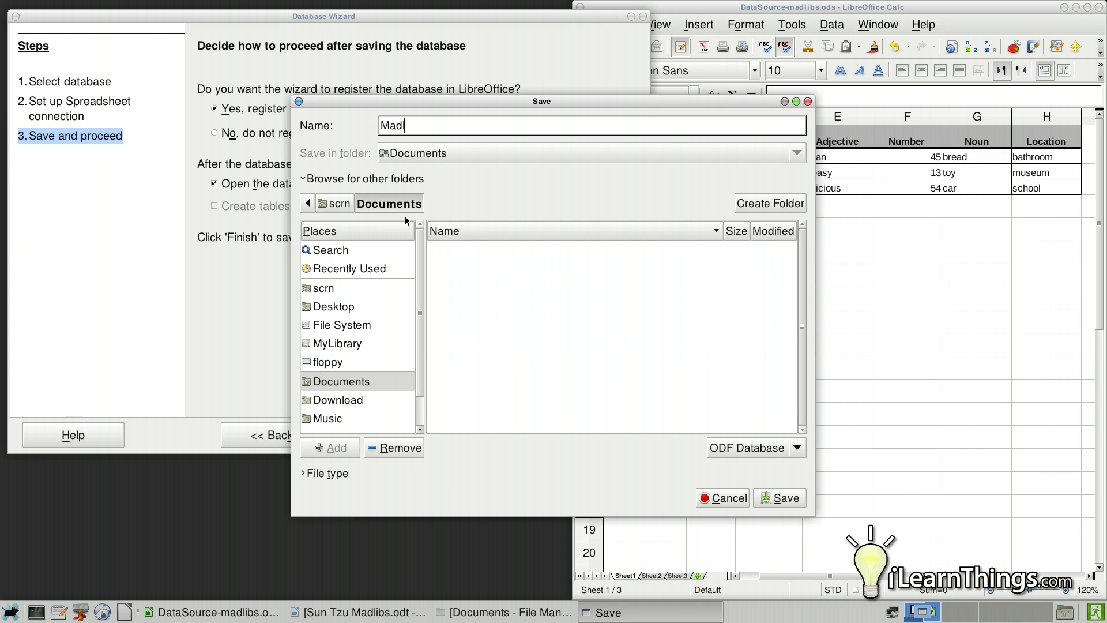
pyautogui.write('ibs-data')
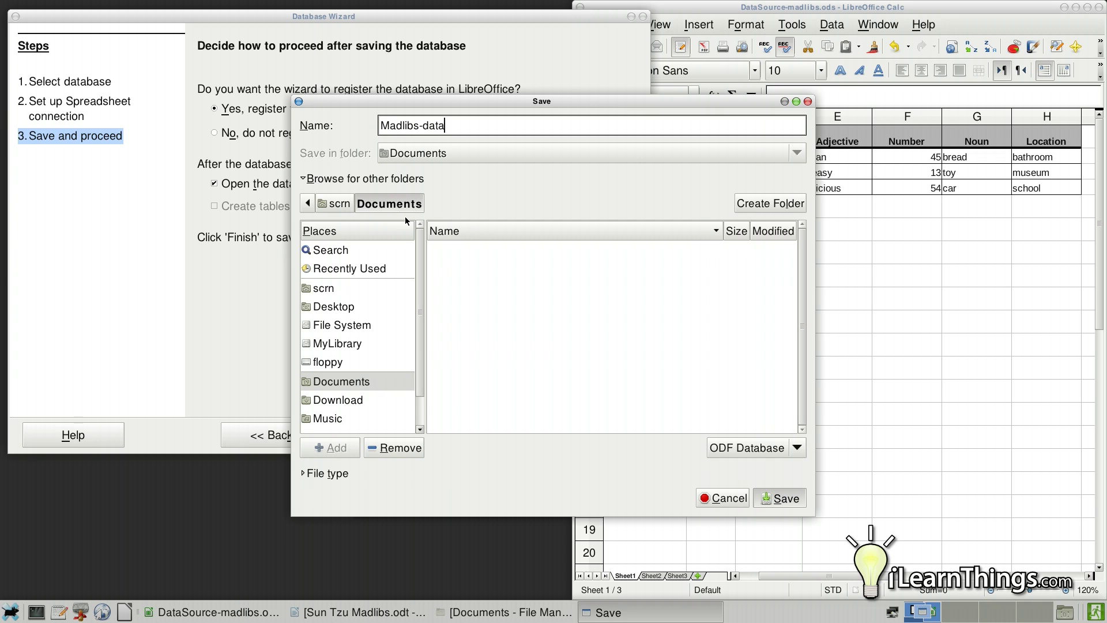
pyautogui.press('Return')
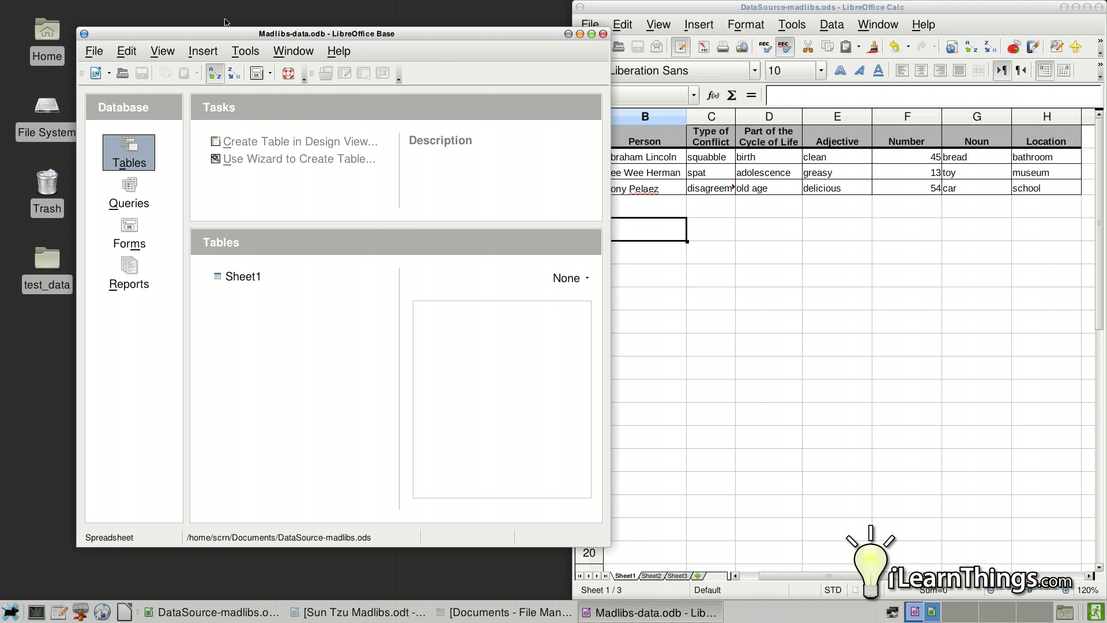
pyautogui.moveTo(222, 36); pyautogui.dragTo(177, 18)
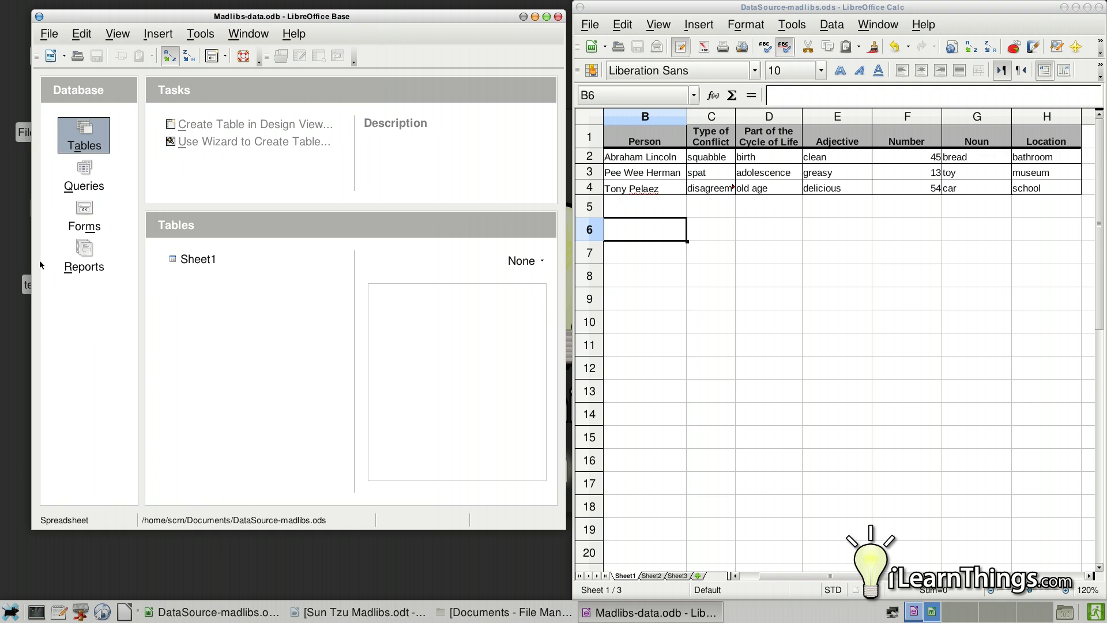
pyautogui.click(195, 261)
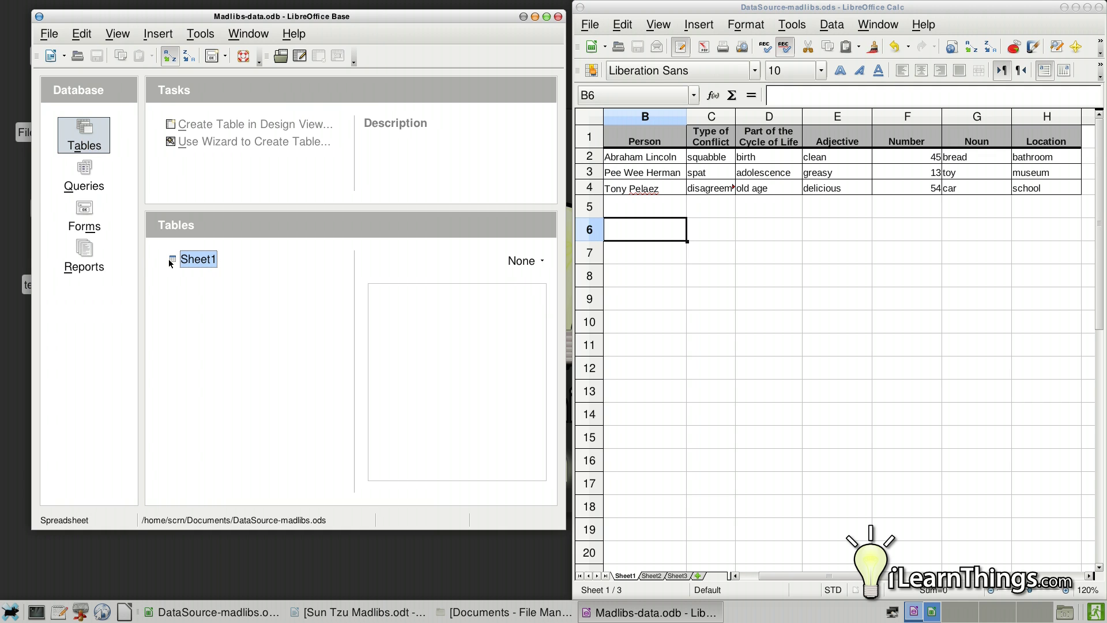
pyautogui.doubleClick(189, 263)
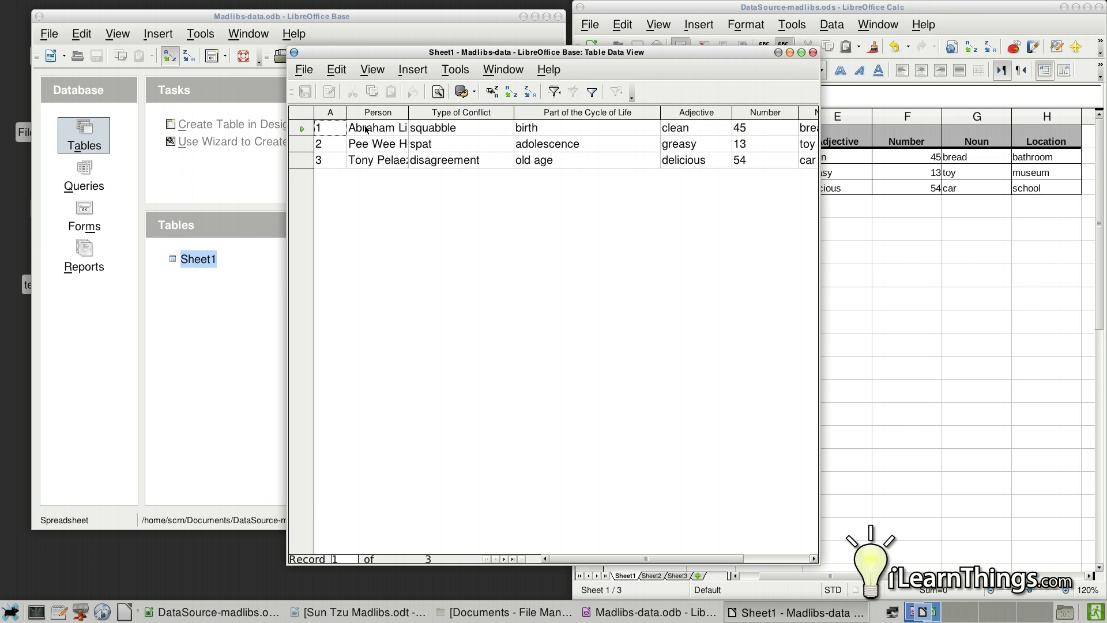
pyautogui.moveTo(357, 54); pyautogui.dragTo(275, 35)
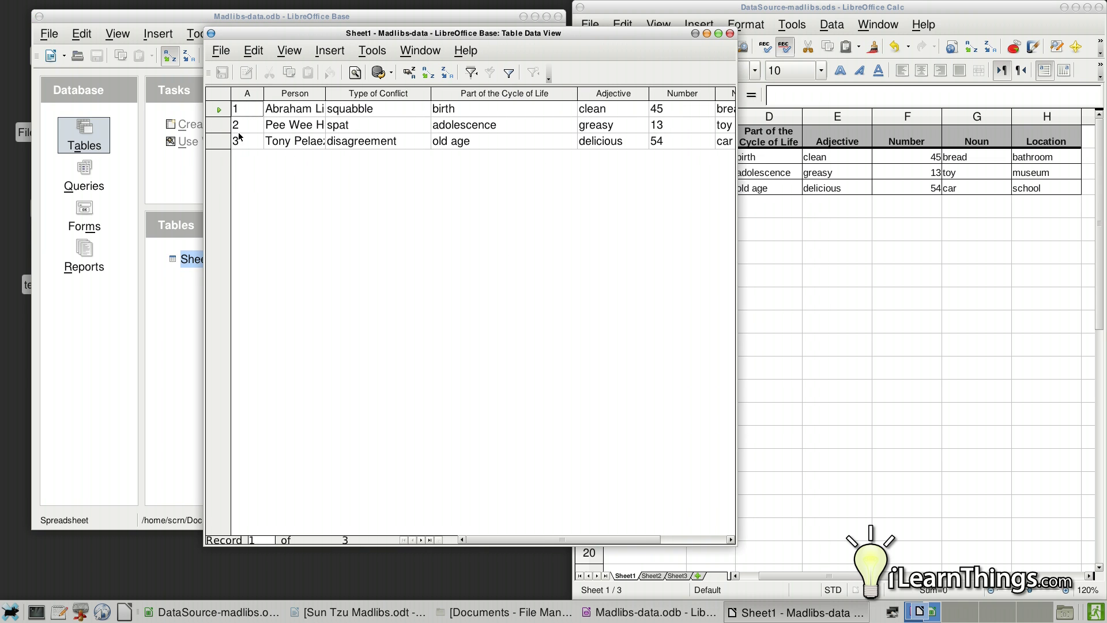
pyautogui.moveTo(390, 33); pyautogui.dragTo(229, 28)
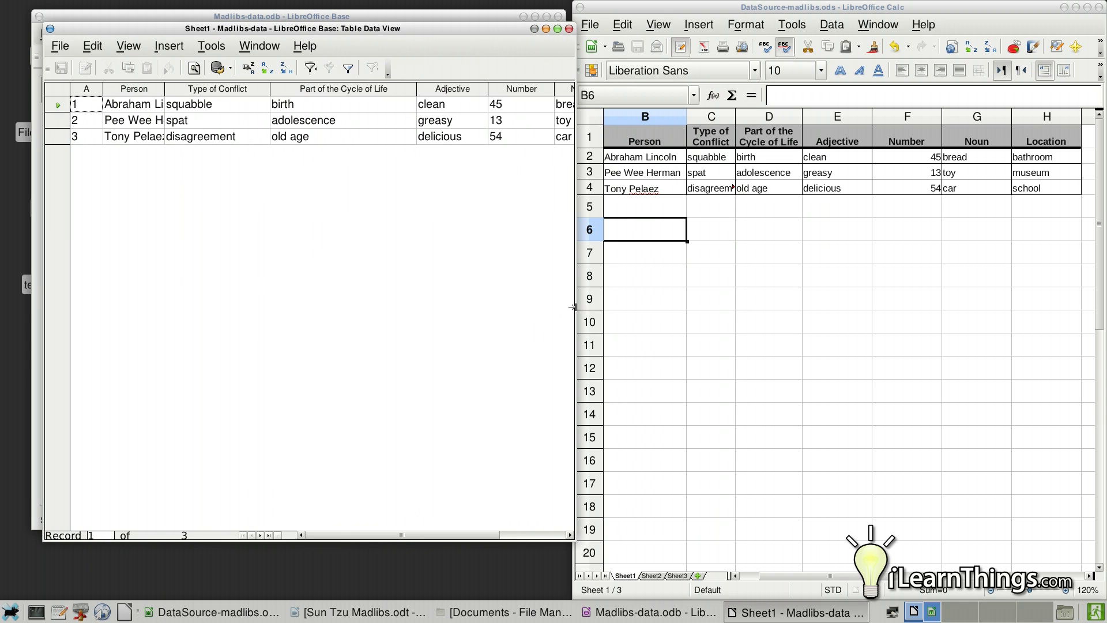
pyautogui.moveTo(572, 307); pyautogui.dragTo(600, 307)
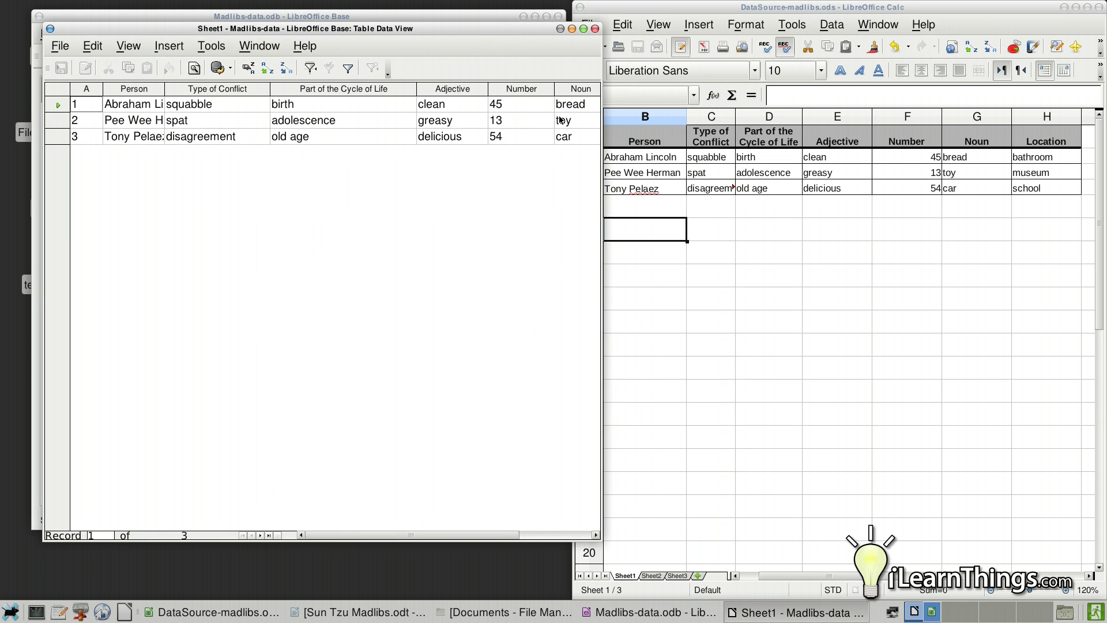
pyautogui.click(595, 30)
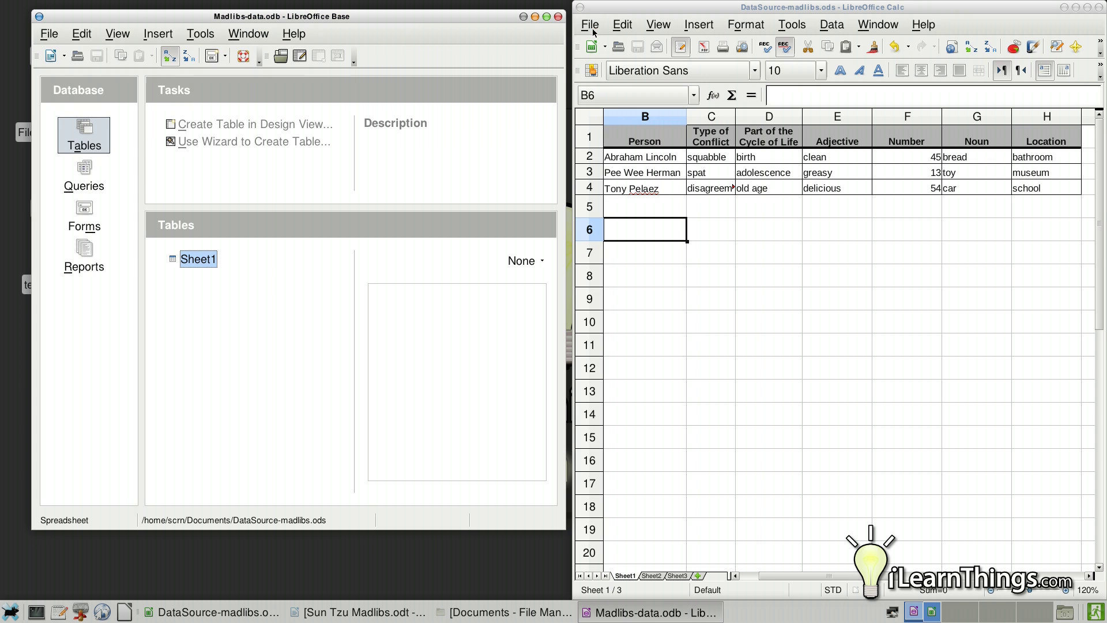
# - Close the Madlibs-data database window and restore the Sun Tzu Madlibs document
pyautogui.click(560, 18)
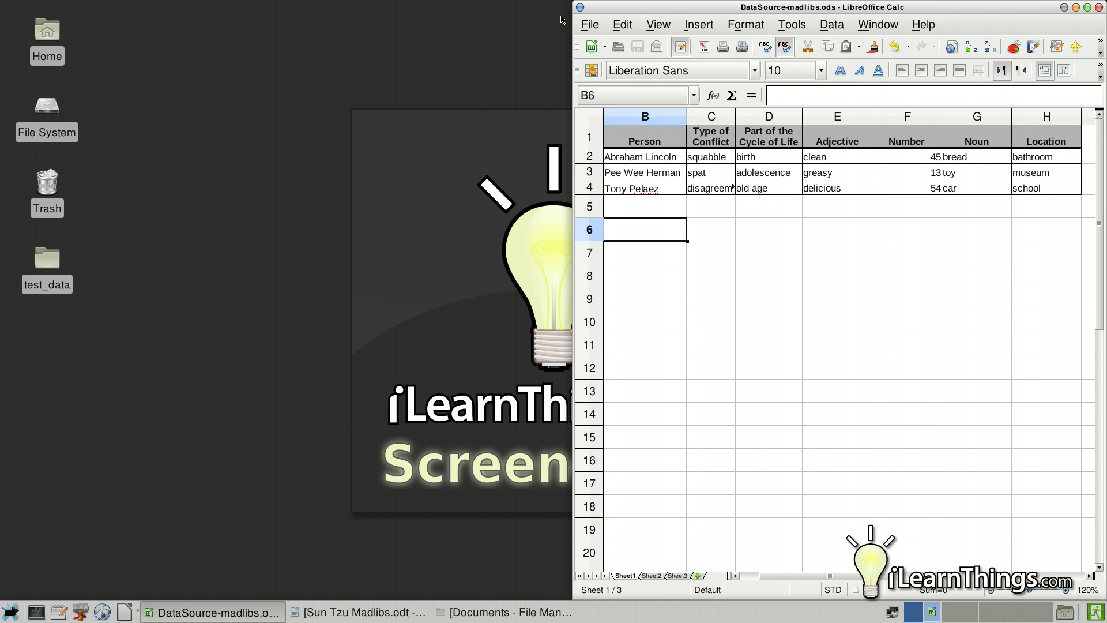
pyautogui.click(372, 610)
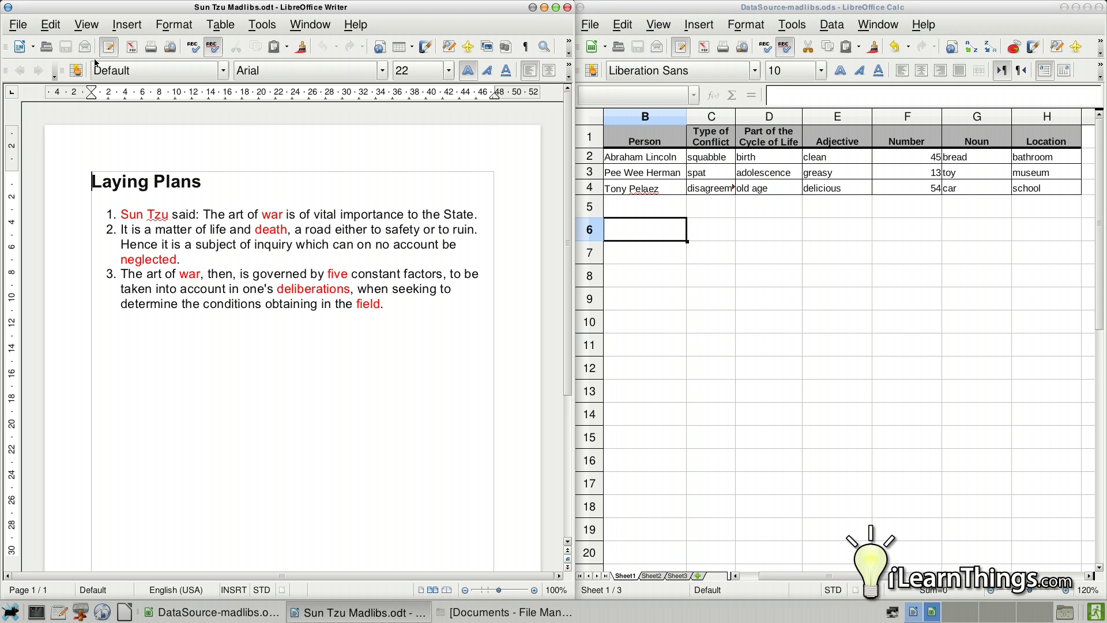
# - Show the Data Sources pane listing Madlibs-data and make it slightly taller
pyautogui.click(86, 24)
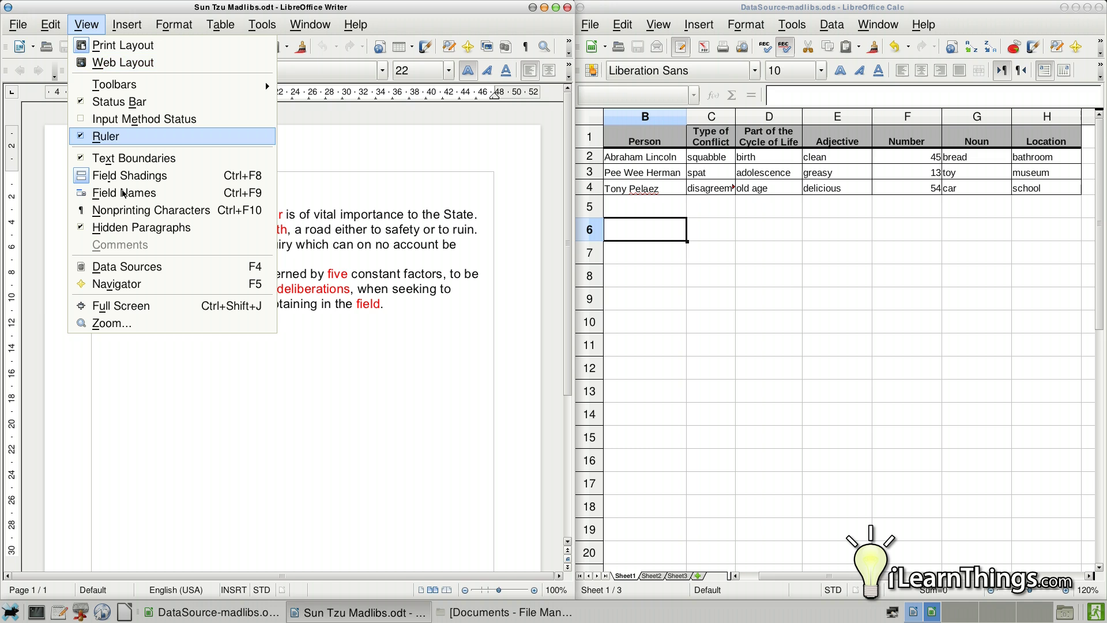
pyautogui.click(122, 271)
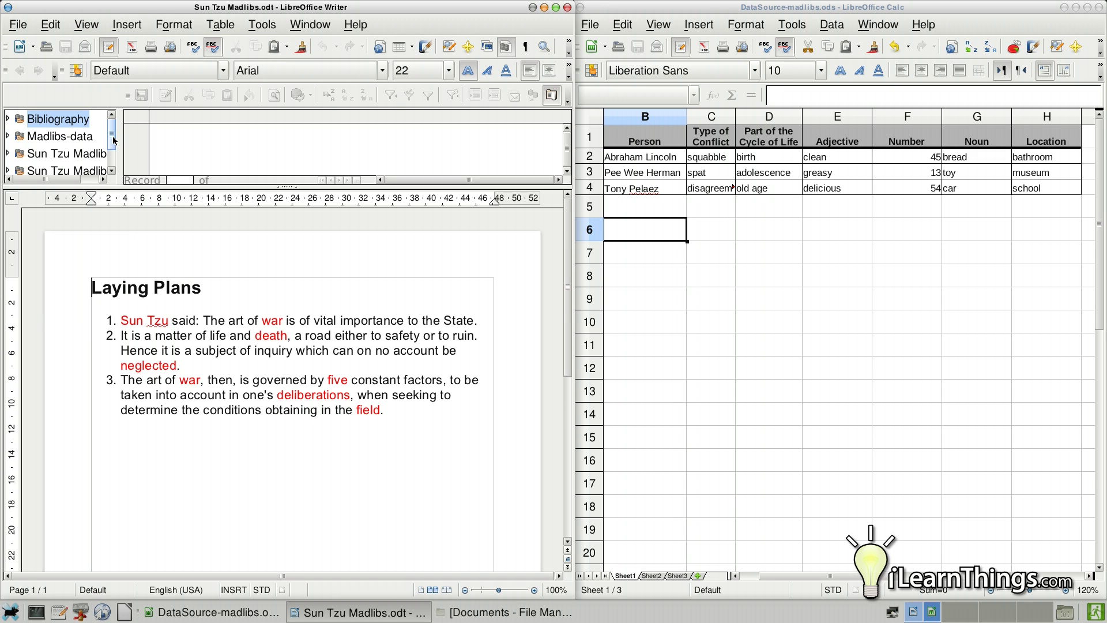
pyautogui.scroll(-1, 114, 157)
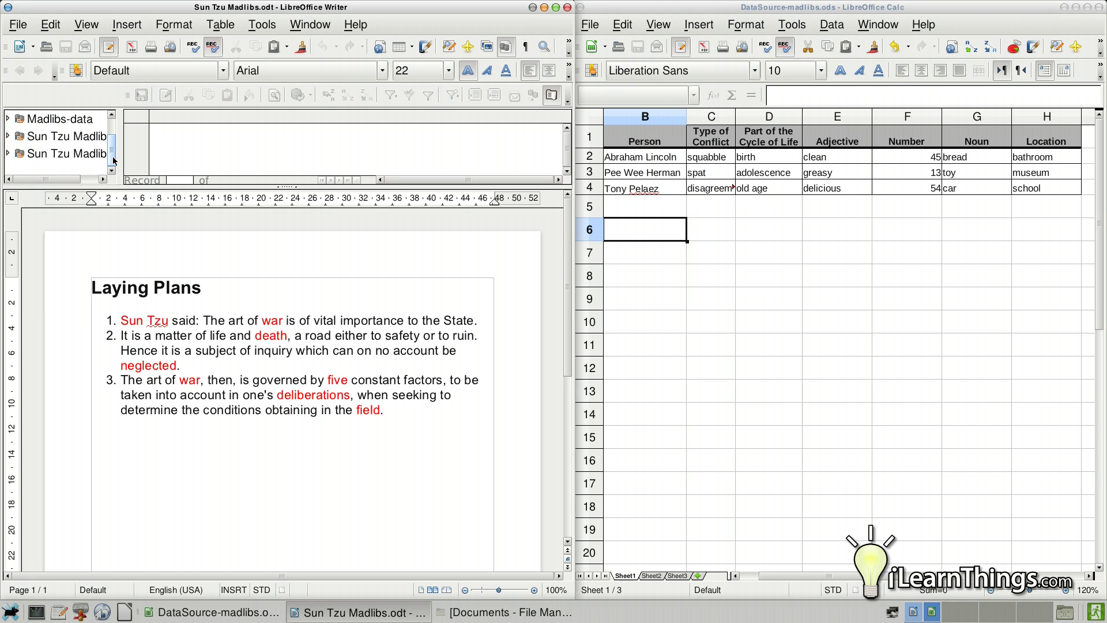
pyautogui.scroll(1, 114, 161)
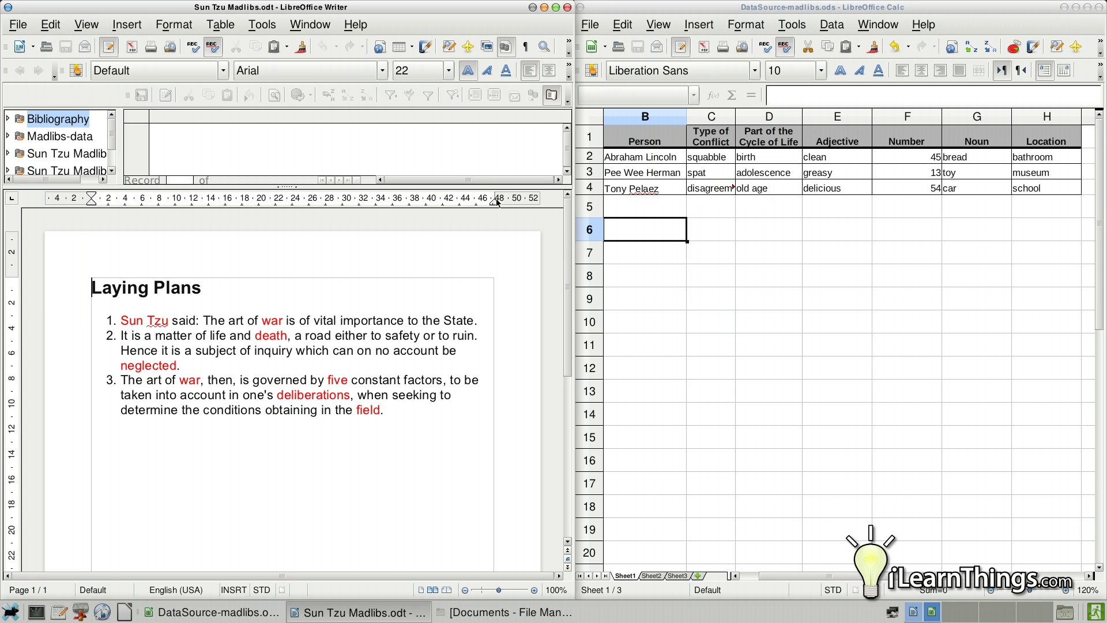
pyautogui.moveTo(90, 187); pyautogui.dragTo(90, 198)
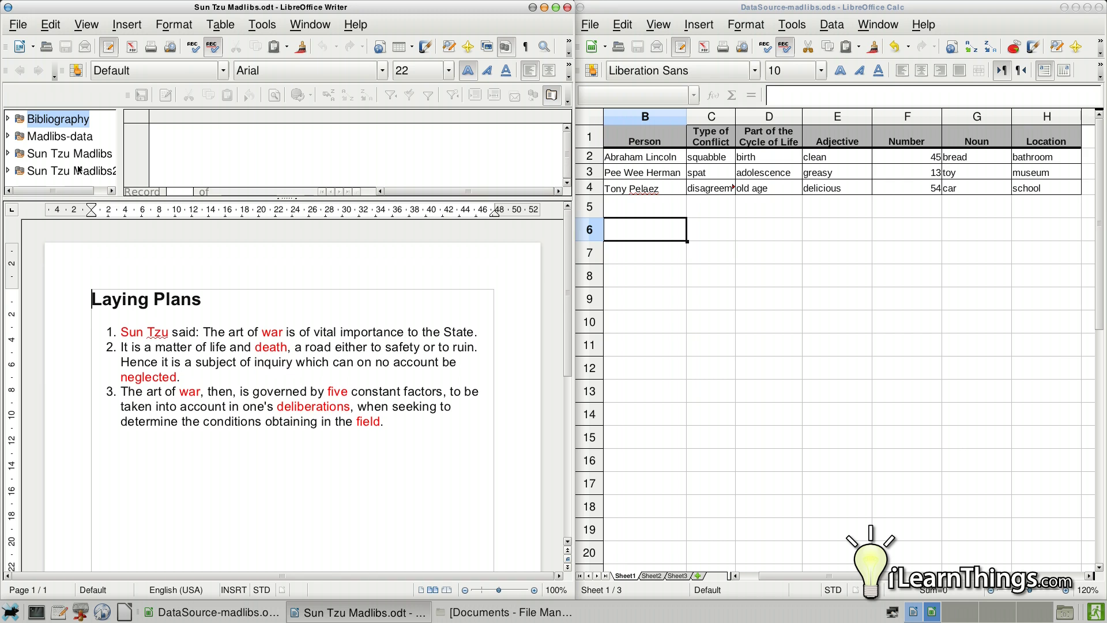
# - Expand Madlibs-data > Tables and load Sheet1's records into the grid
pyautogui.click(51, 138)
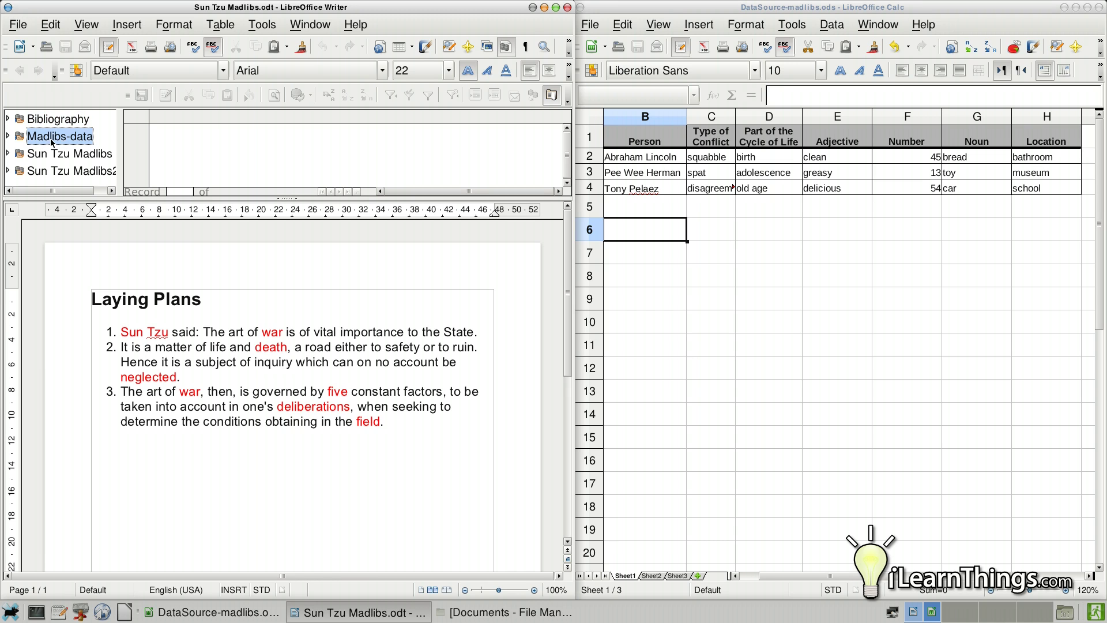
pyautogui.click(8, 137)
pyautogui.click(52, 173)
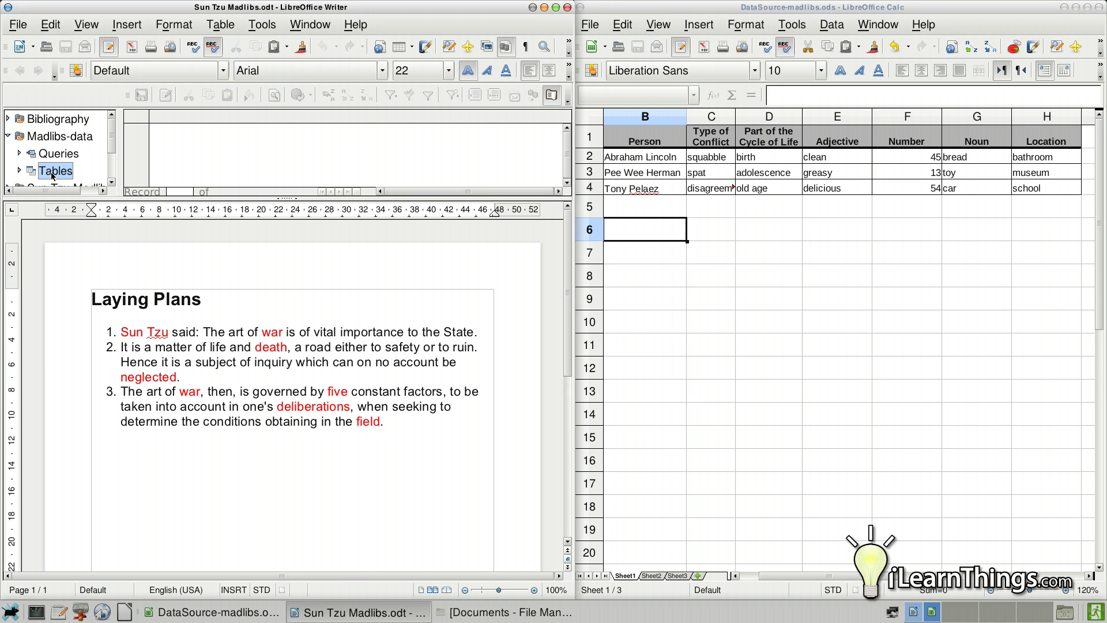
pyautogui.click(20, 172)
pyautogui.click(113, 182)
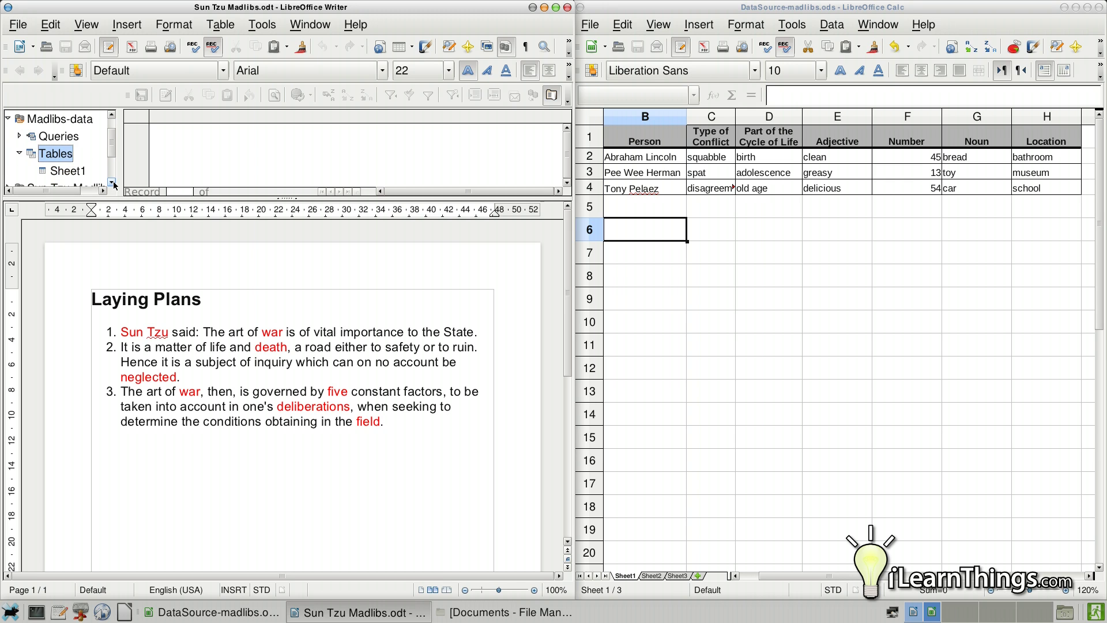
pyautogui.click(113, 183)
pyautogui.click(67, 155)
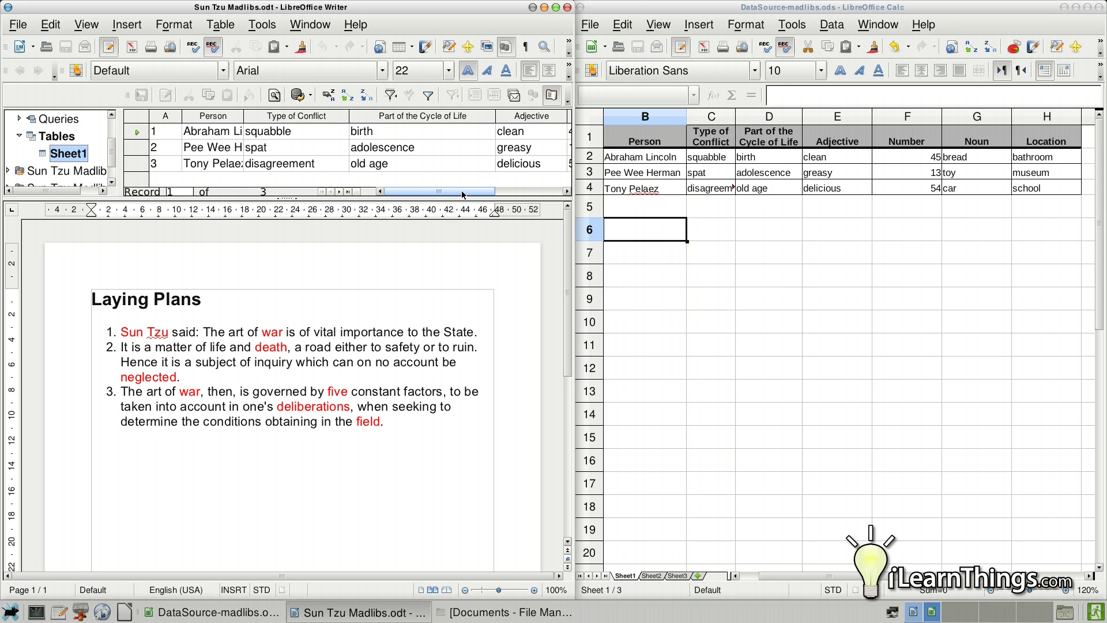
# - Replace 'Sun Tzu' with the Person merge field
pyautogui.moveTo(464, 190)
pyautogui.mouseDown()
pyautogui.moveTo(536, 190)
pyautogui.moveTo(409, 187)
pyautogui.moveTo(519, 189)
pyautogui.moveTo(460, 190)
pyautogui.mouseUp()
pyautogui.moveTo(209, 119); pyautogui.dragTo(119, 336)
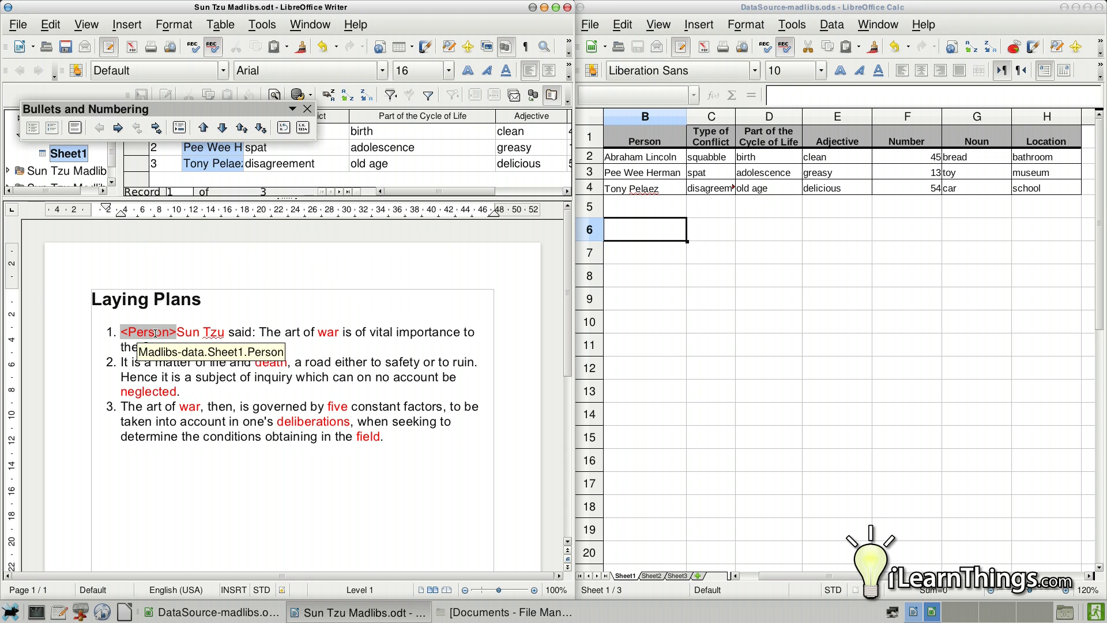
pyautogui.moveTo(225, 333); pyautogui.dragTo(177, 333)
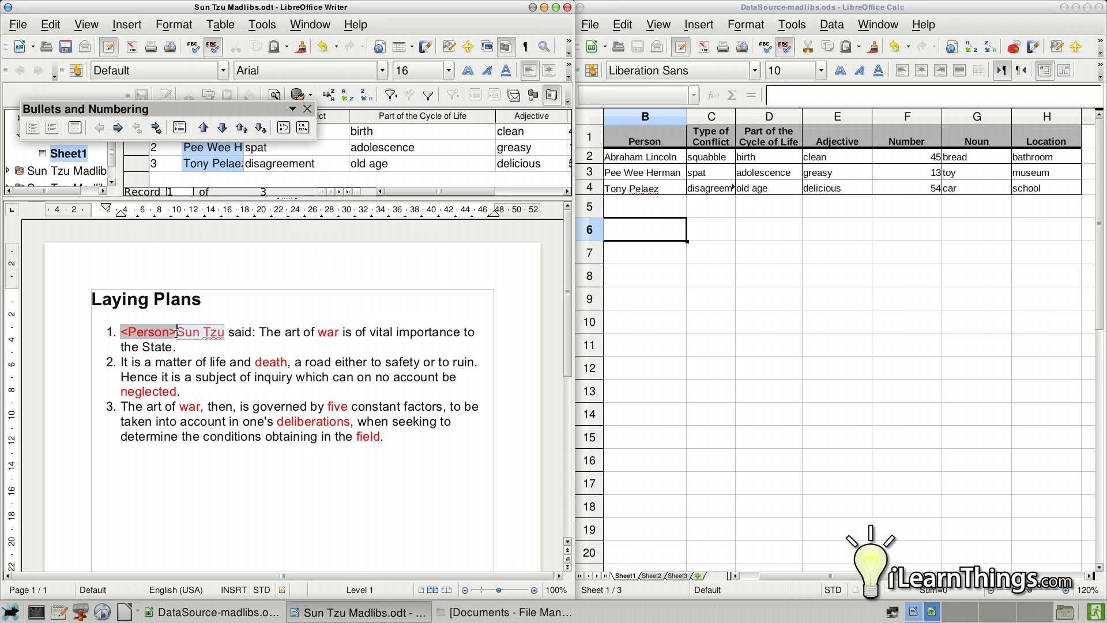
pyautogui.press('Delete')
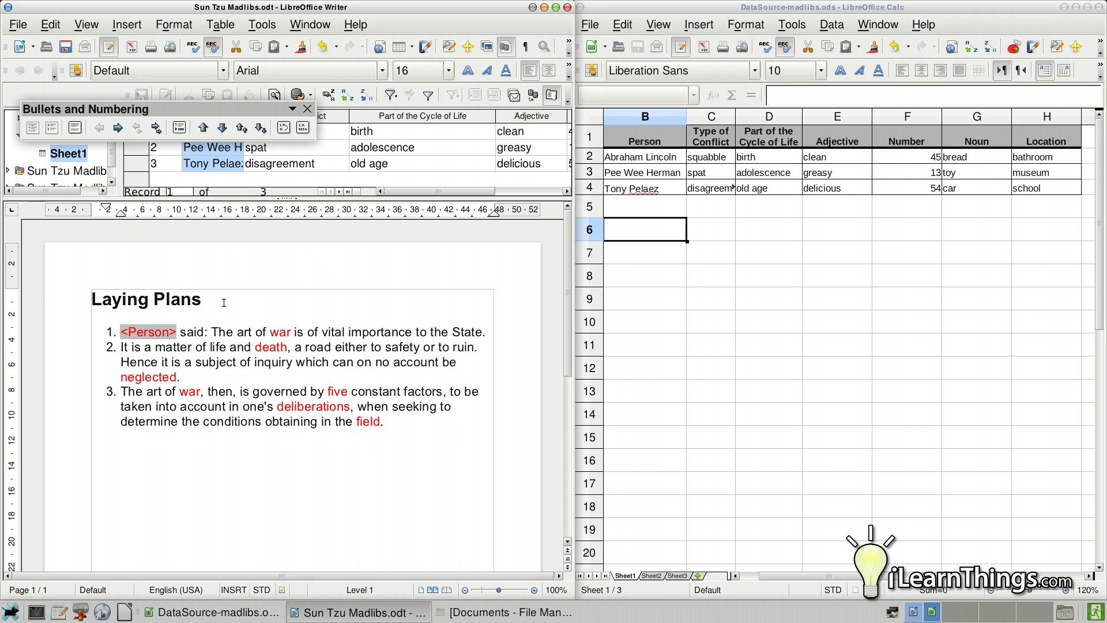
# - Replace 'war' and 'death' with the Type of Conflict and Part of the Cycle of Life fields
pyautogui.click(308, 109)
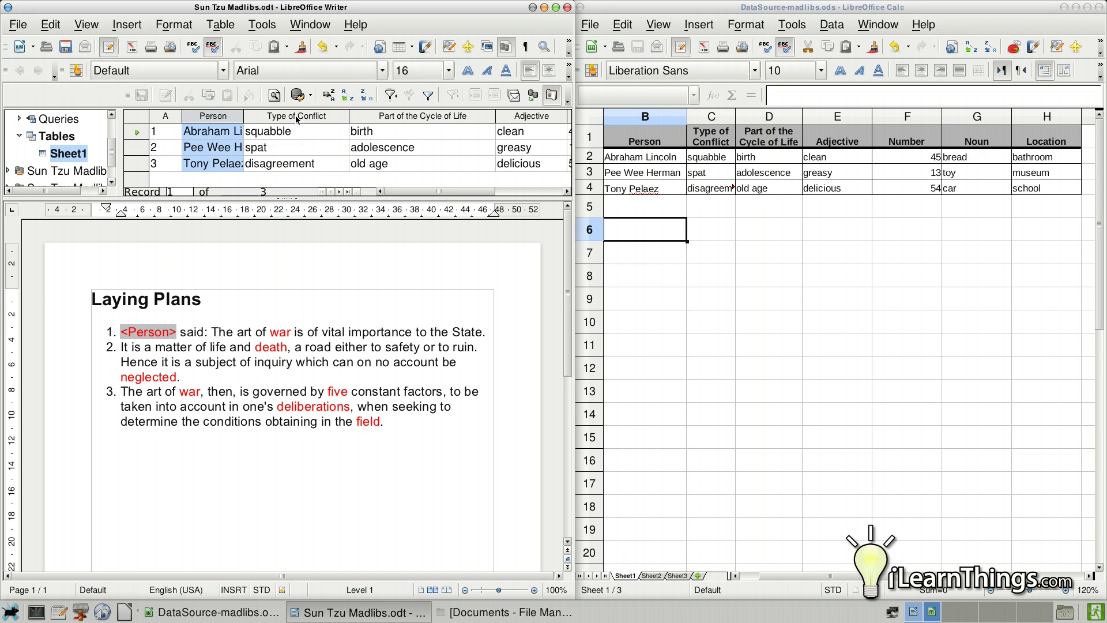
pyautogui.click(289, 118)
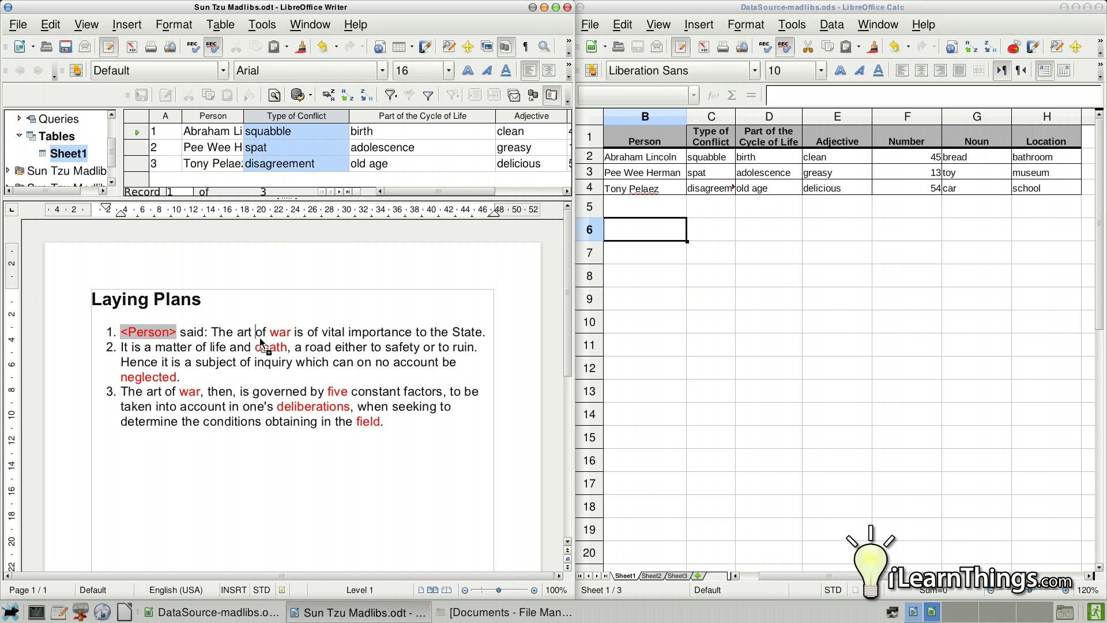
pyautogui.moveTo(272, 338); pyautogui.dragTo(270, 335)
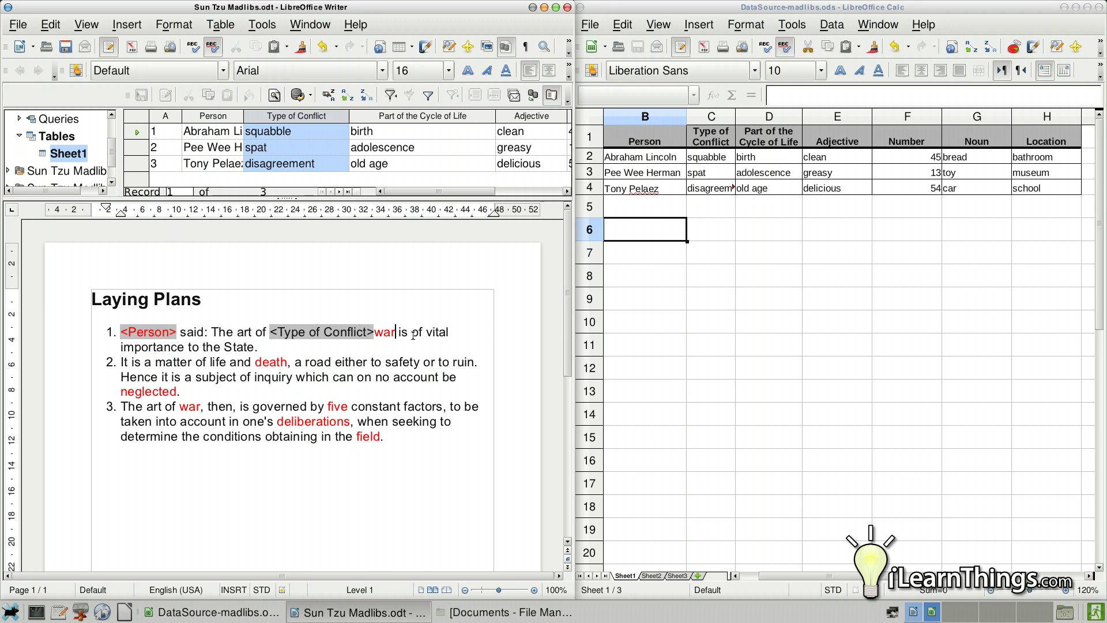
pyautogui.press('BackSpace')
pyautogui.press('BackSpace')
pyautogui.press('BackSpace')
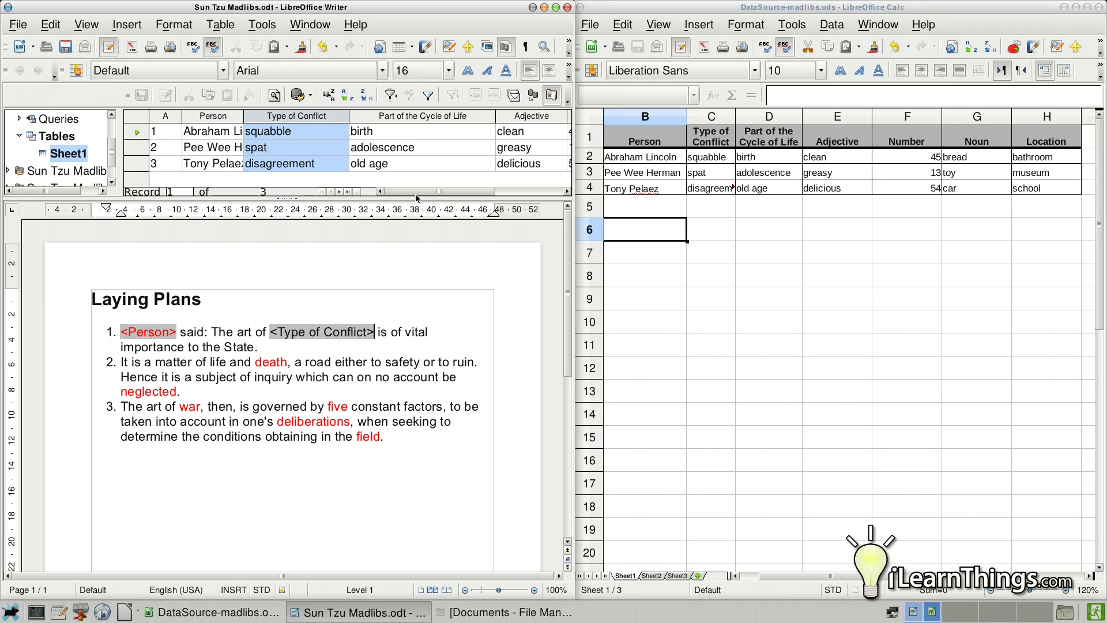
pyautogui.click(400, 117)
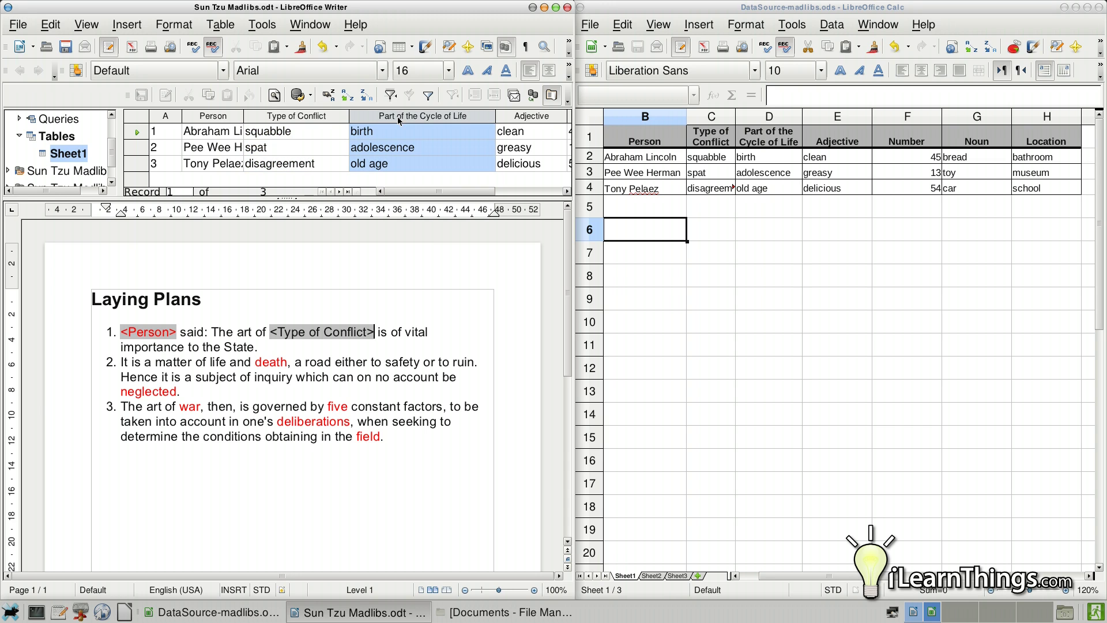
pyautogui.moveTo(399, 120); pyautogui.dragTo(286, 366)
pyautogui.press('BackSpace')
pyautogui.press('BackSpace')
pyautogui.press('BackSpace')
pyautogui.press('BackSpace')
pyautogui.press('BackSpace')
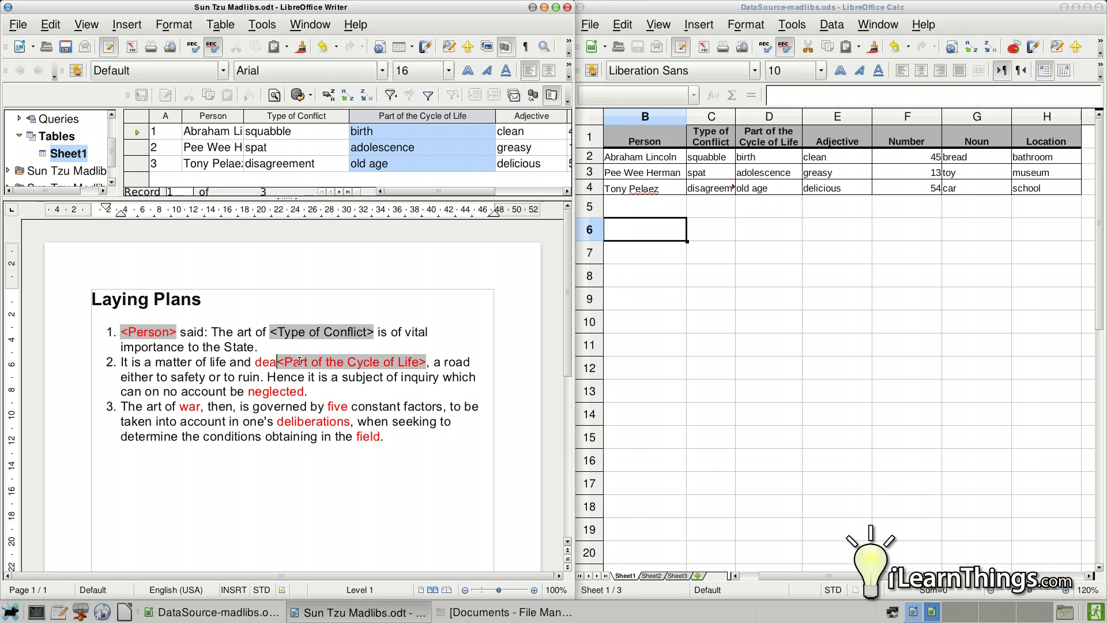
# - Replace 'neglected' with the Adjective merge field
pyautogui.click(527, 118)
pyautogui.moveTo(527, 119); pyautogui.dragTo(255, 394)
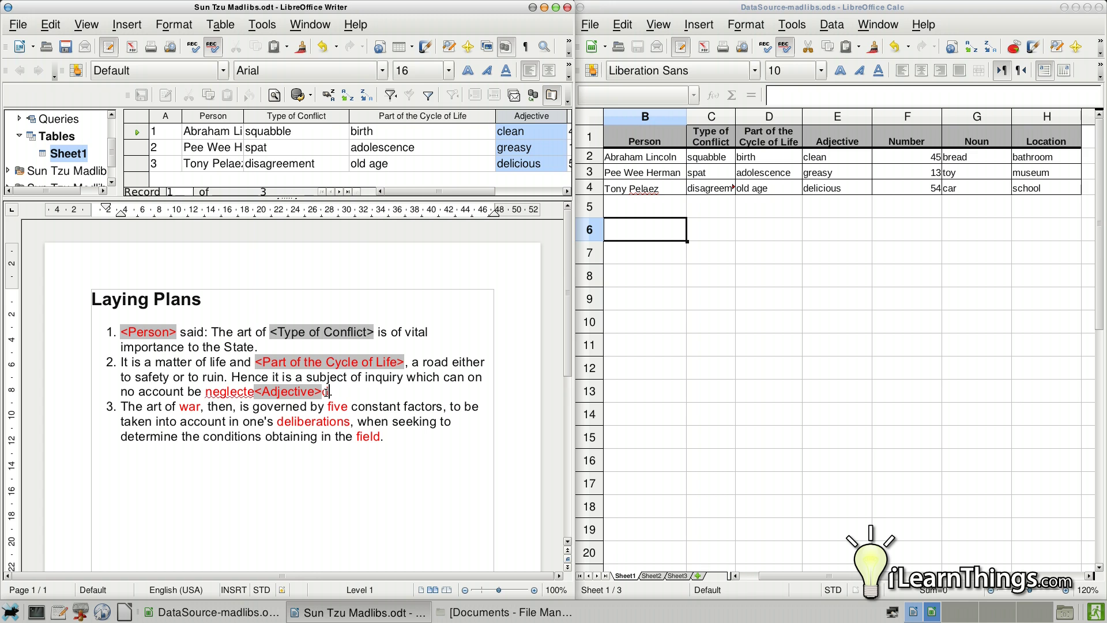
pyautogui.press('Delete')
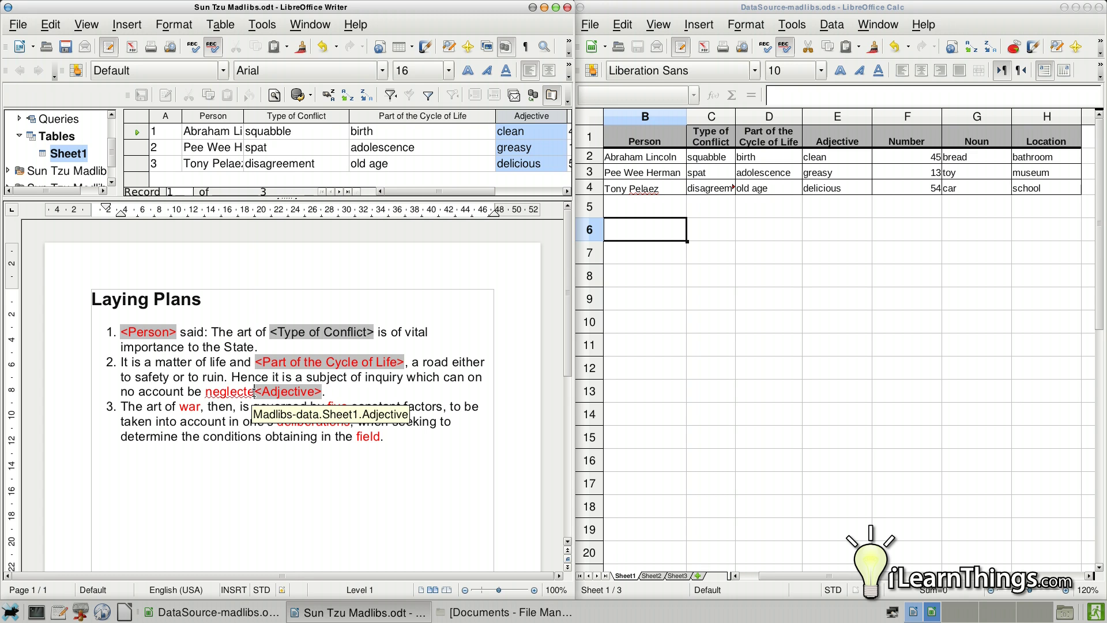
pyautogui.press('BackSpace')
pyautogui.press('BackSpace')
pyautogui.press('BackSpace')
pyautogui.press('BackSpace')
pyautogui.press('BackSpace')
pyautogui.press('BackSpace')
pyautogui.press('BackSpace')
pyautogui.press('BackSpace')
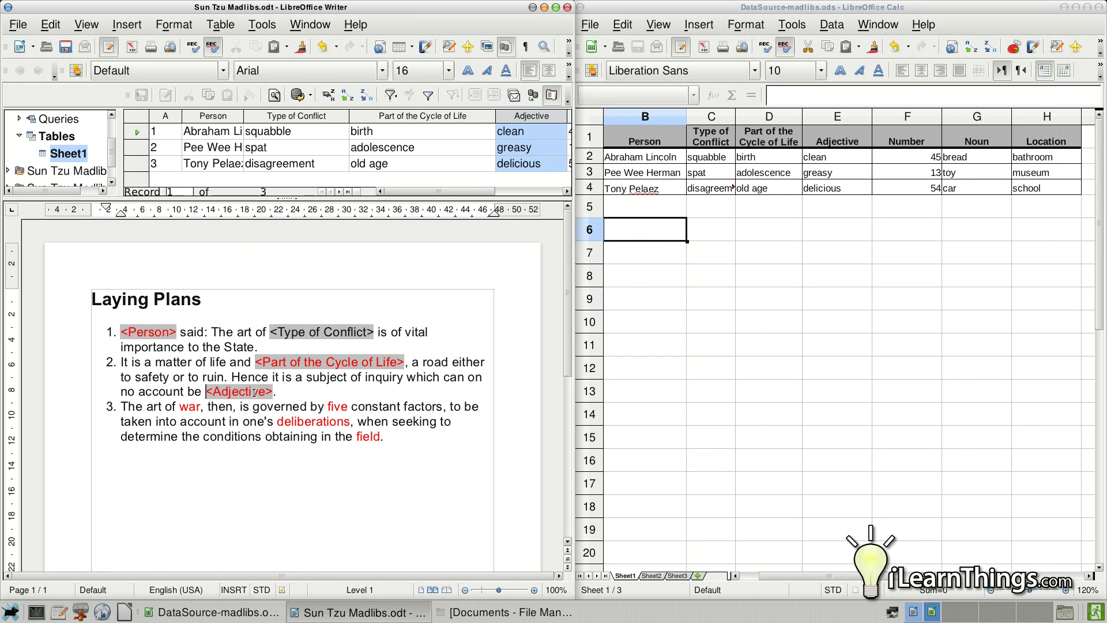
# - In item 3, replace 'war' with Type of Conflict and 'five' with the Number field
pyautogui.moveTo(485, 191); pyautogui.dragTo(550, 191)
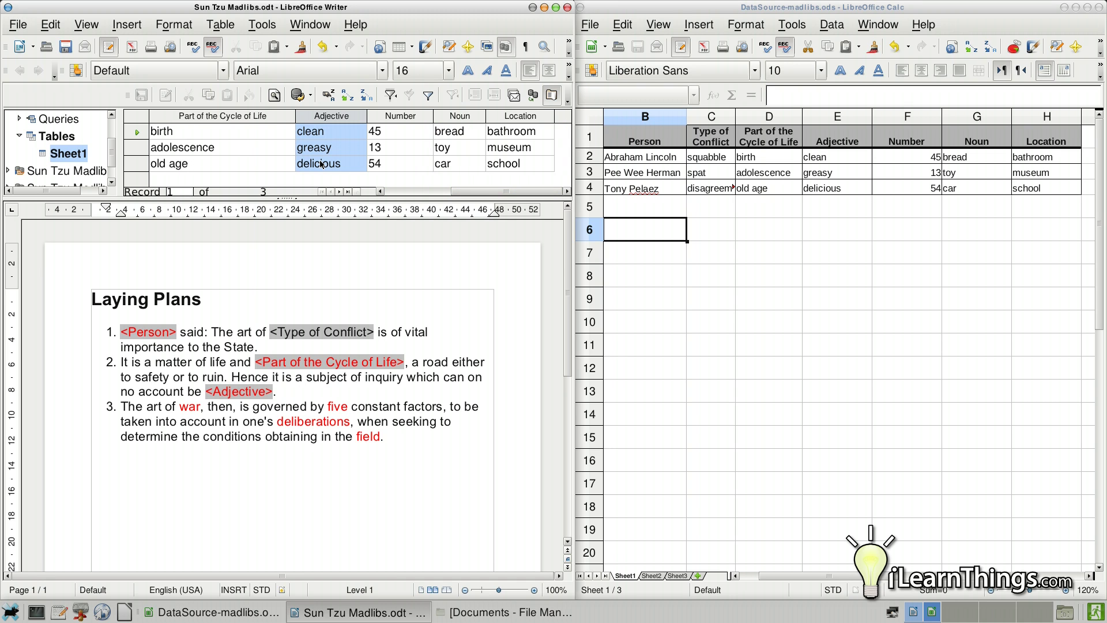
pyautogui.hscroll(-2, 293, 130)
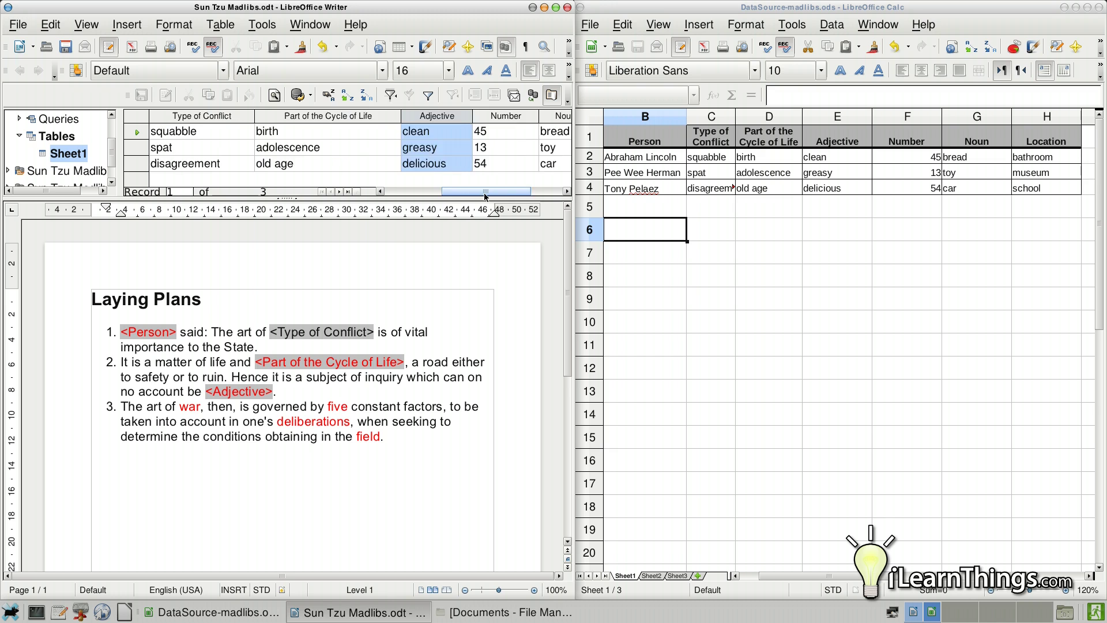
pyautogui.click(289, 117)
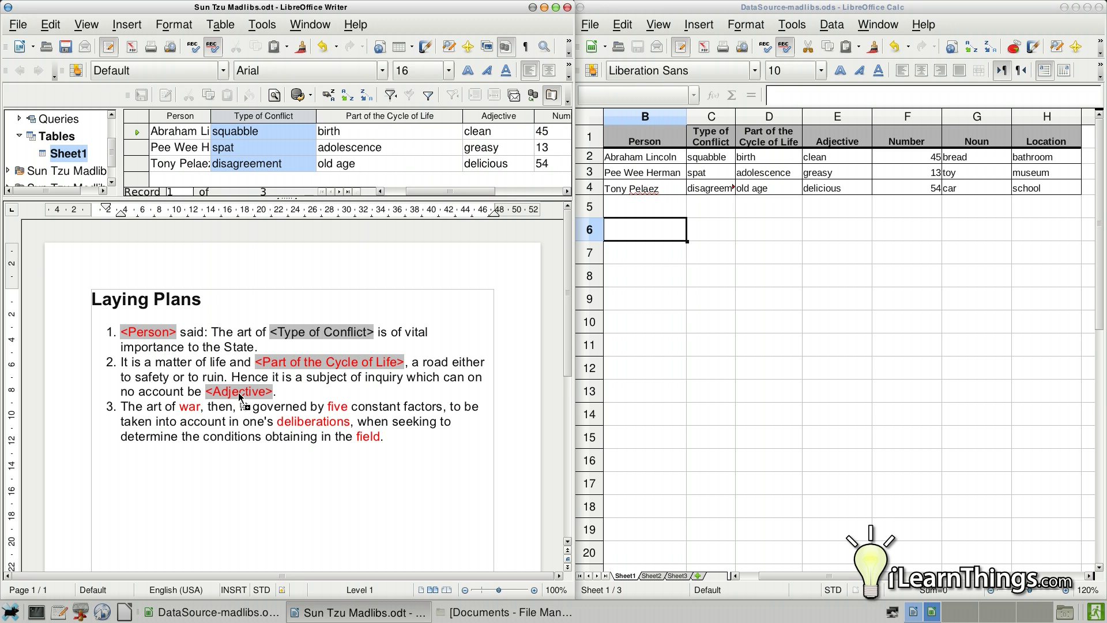
pyautogui.moveTo(201, 414); pyautogui.dragTo(202, 409)
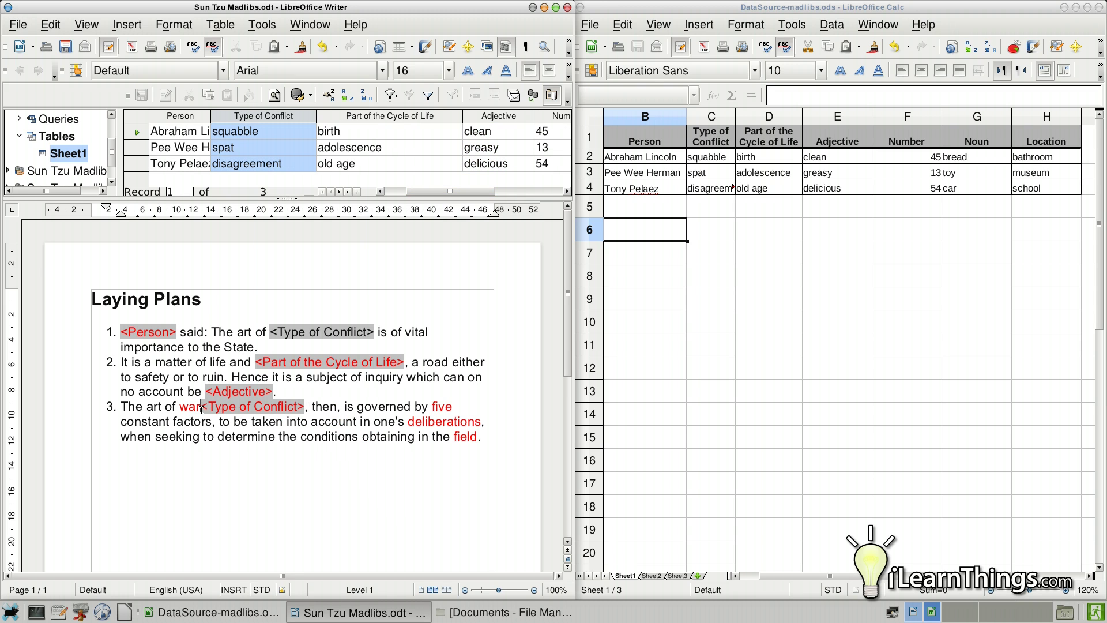
pyautogui.press('BackSpace')
pyautogui.press('BackSpace')
pyautogui.press('BackSpace')
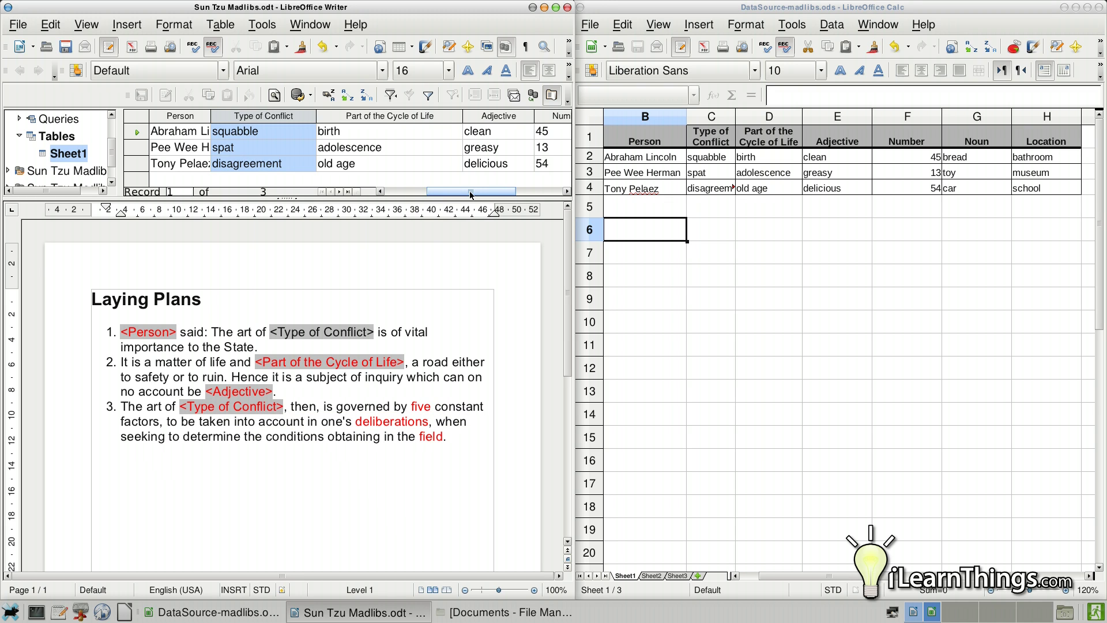
pyautogui.moveTo(499, 191); pyautogui.dragTo(521, 191)
pyautogui.moveTo(481, 122); pyautogui.dragTo(430, 408)
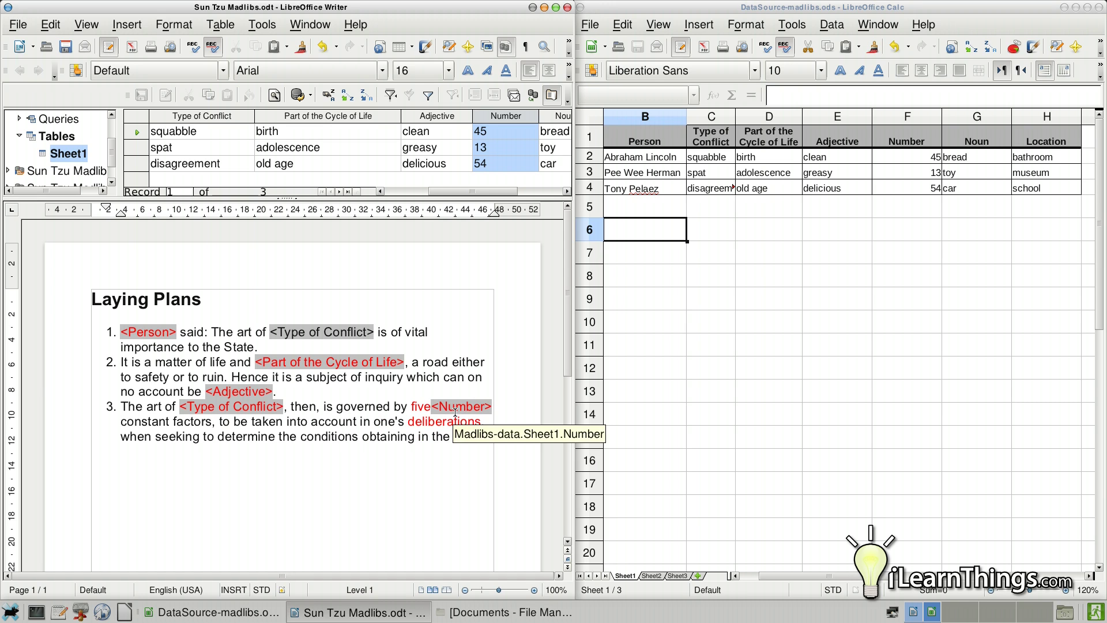
pyautogui.press('Left')
pyautogui.press('BackSpace')
pyautogui.press('BackSpace')
pyautogui.press('BackSpace')
pyautogui.press('BackSpace')
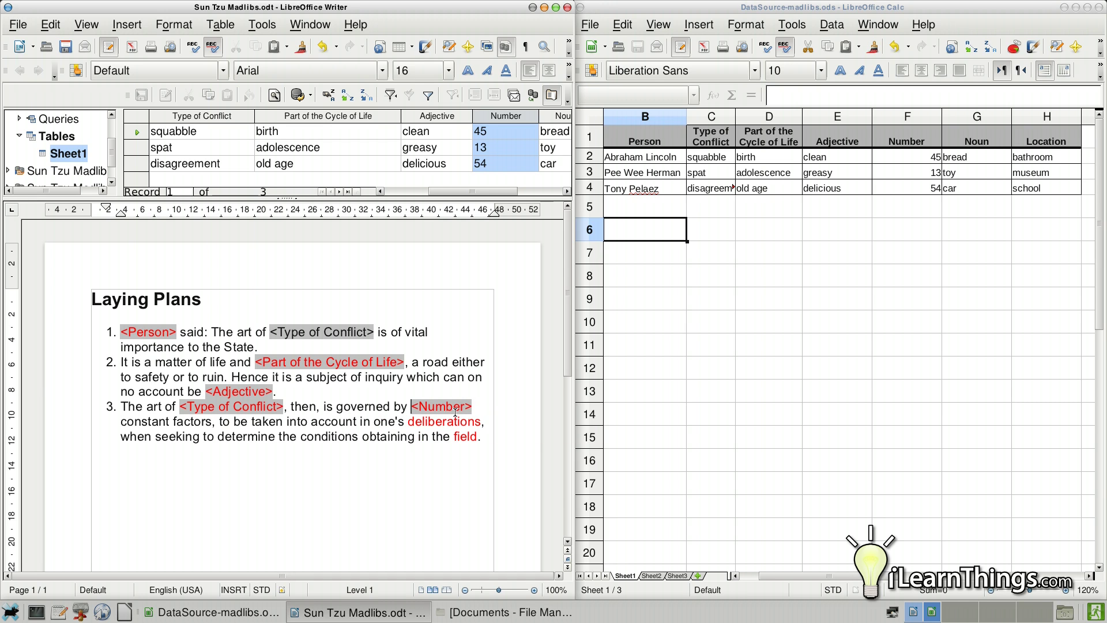
# - Replace 'deliberations' and 'field' with the Noun and Location merge fields
pyautogui.moveTo(499, 191); pyautogui.dragTo(522, 191)
pyautogui.moveTo(460, 115); pyautogui.dragTo(482, 427)
pyautogui.press('Left')
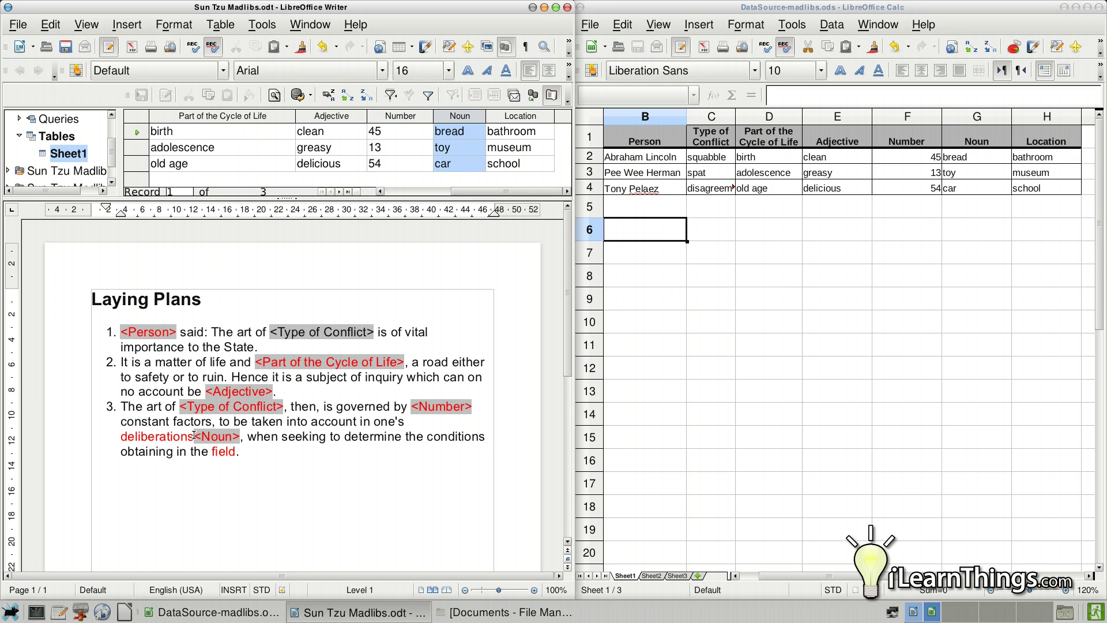
pyautogui.press('BackSpace')
pyautogui.press('BackSpace')
pyautogui.press('BackSpace')
pyautogui.press('BackSpace')
pyautogui.press('BackSpace')
pyautogui.press('BackSpace')
pyautogui.press('BackSpace')
pyautogui.press('BackSpace')
pyautogui.press('BackSpace')
pyautogui.press('BackSpace')
pyautogui.press('BackSpace')
pyautogui.press('BackSpace')
pyautogui.press('BackSpace')
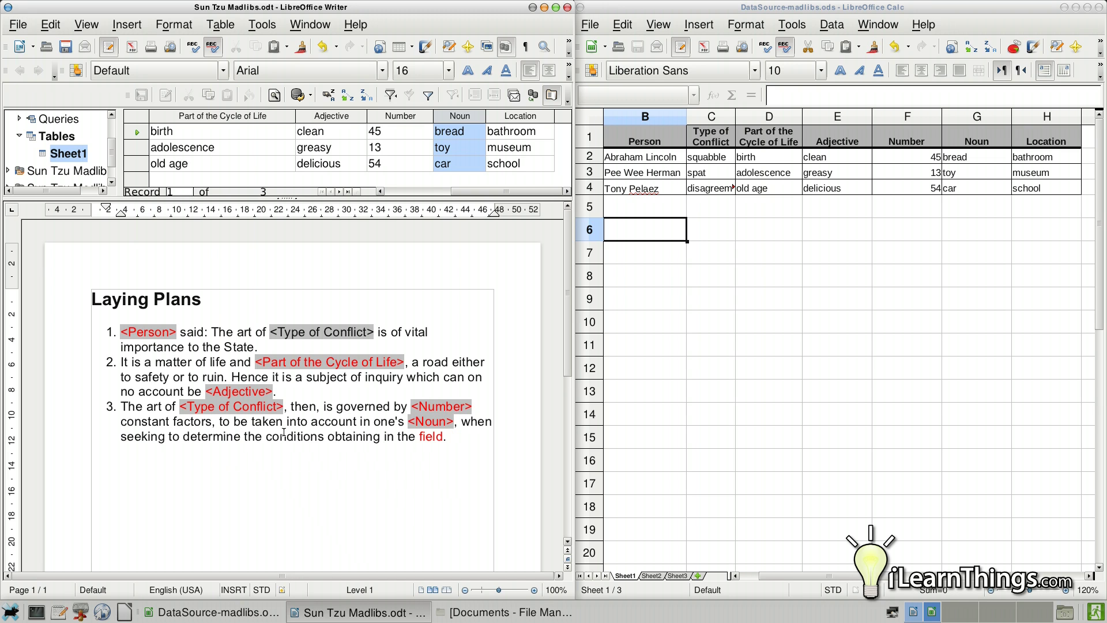
pyautogui.moveTo(503, 119); pyautogui.dragTo(443, 437)
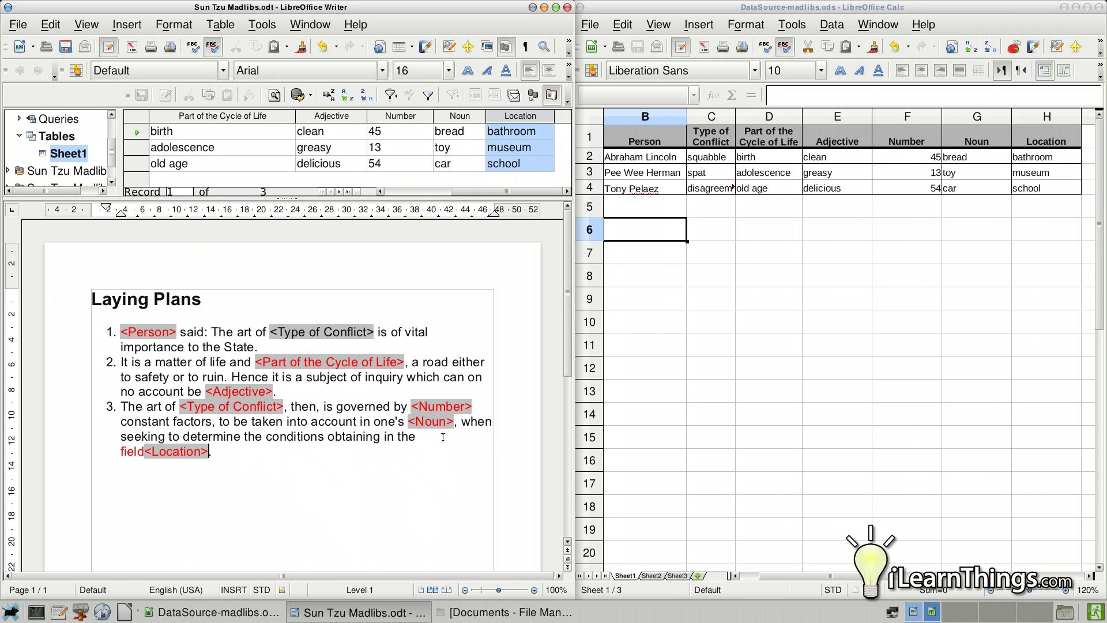
pyautogui.press('BackSpace')
pyautogui.press('BackSpace')
pyautogui.press('BackSpace')
pyautogui.press('BackSpace')
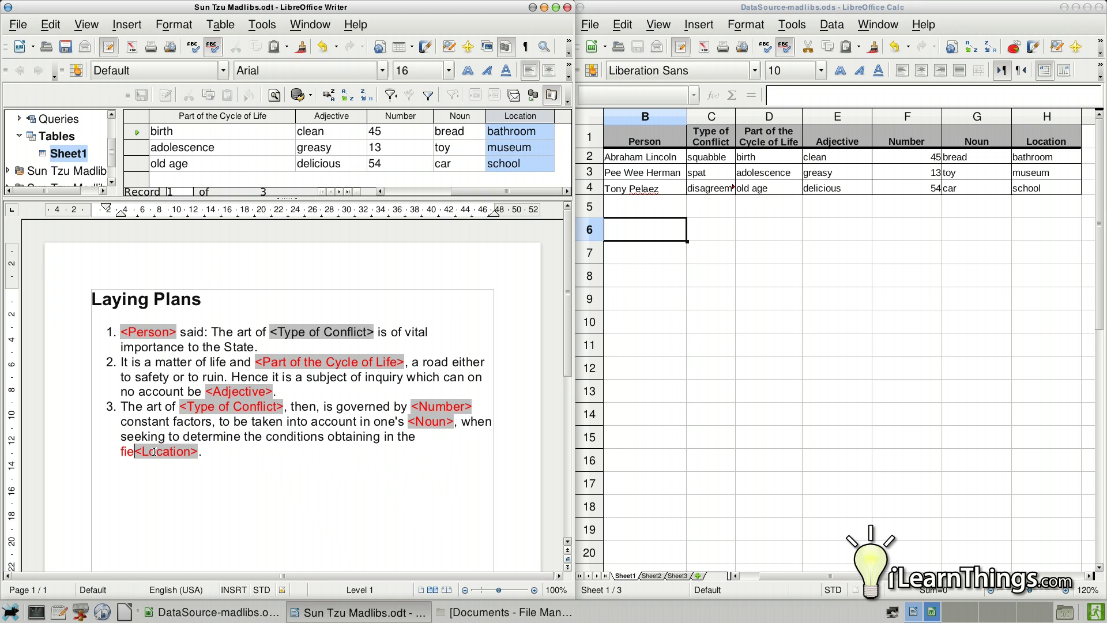
pyautogui.press('BackSpace')
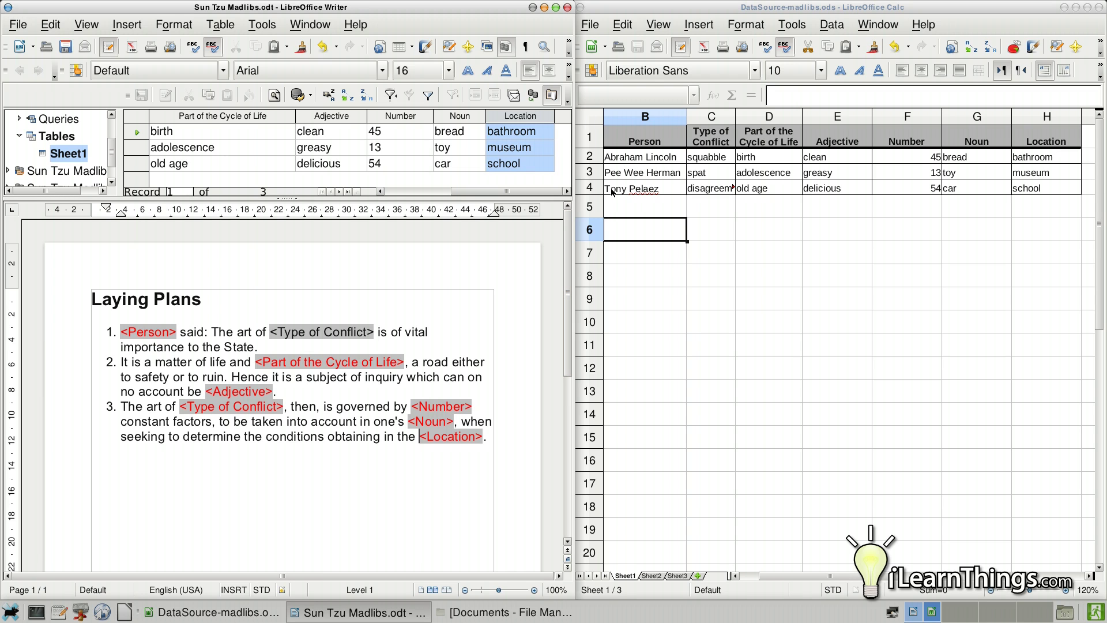
pyautogui.moveTo(506, 191); pyautogui.dragTo(438, 191)
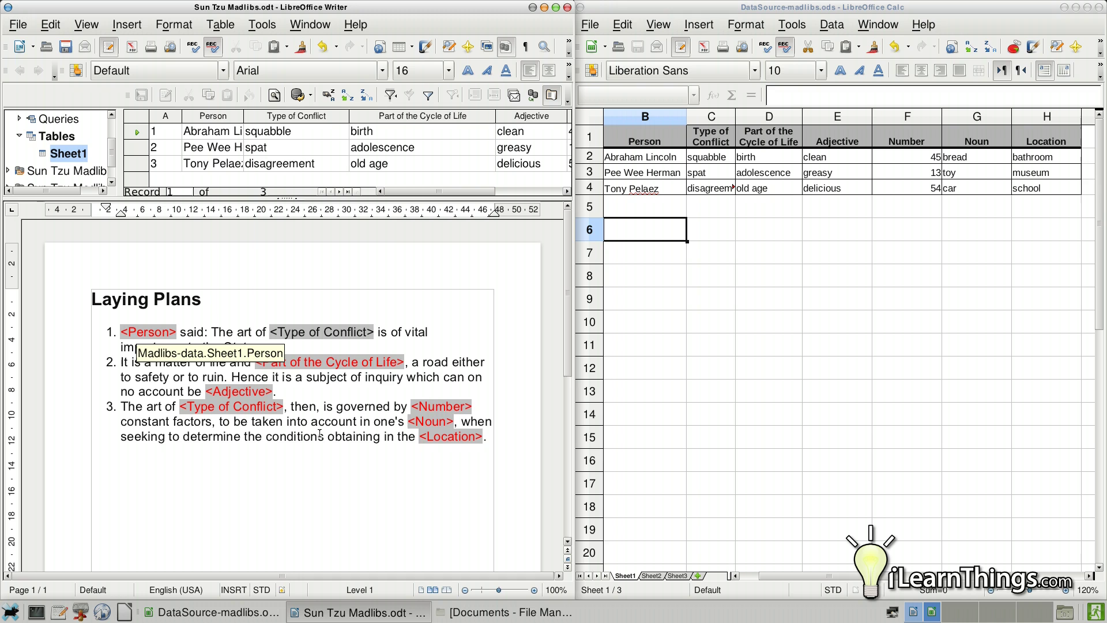
# - Save the madlib template as 'Sun Tzu Madlibs' in the Documents folder
pyautogui.click(20, 26)
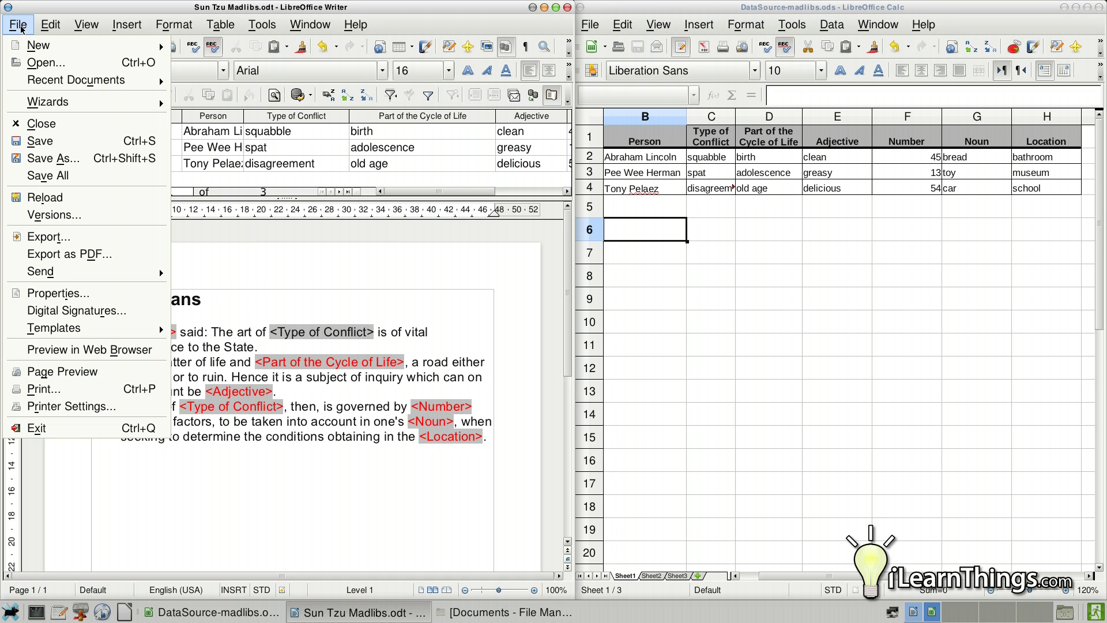
pyautogui.click(55, 159)
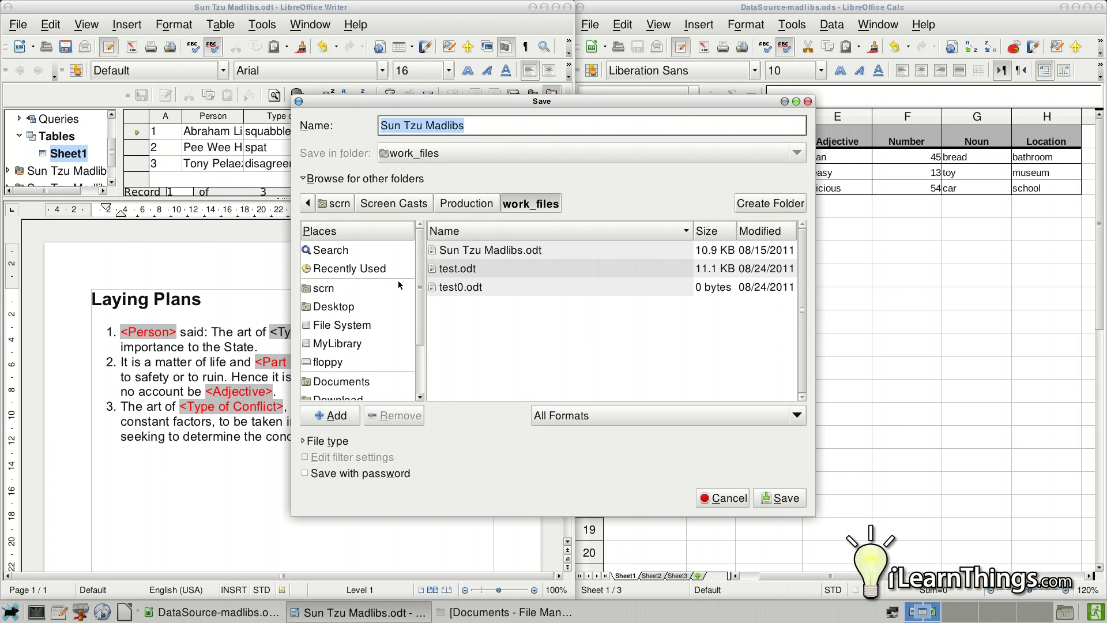
pyautogui.click(404, 382)
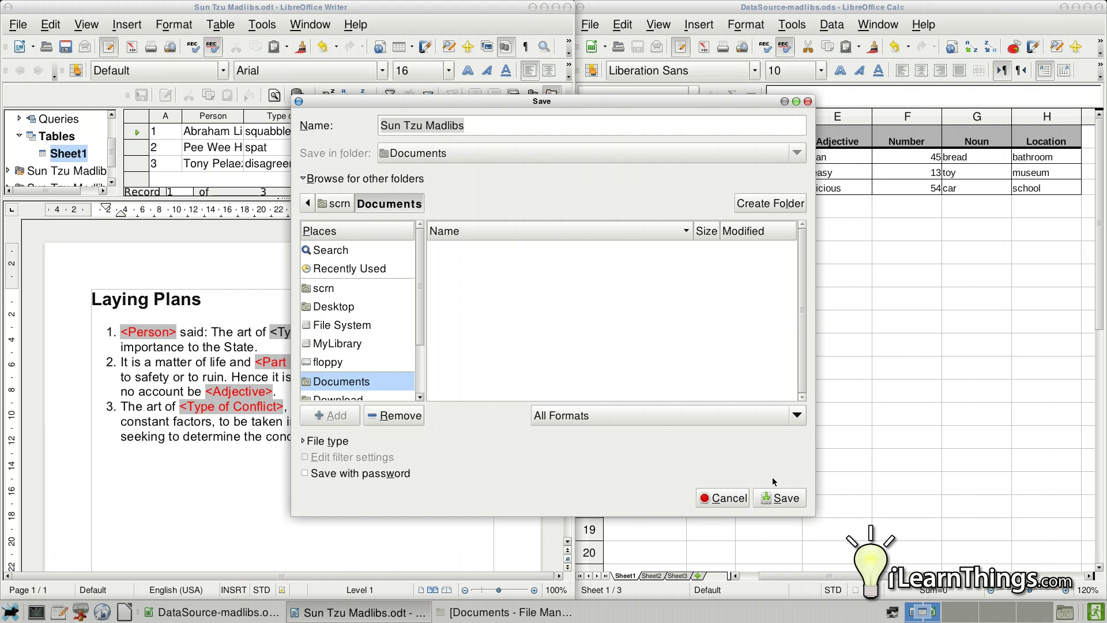
pyautogui.click(780, 499)
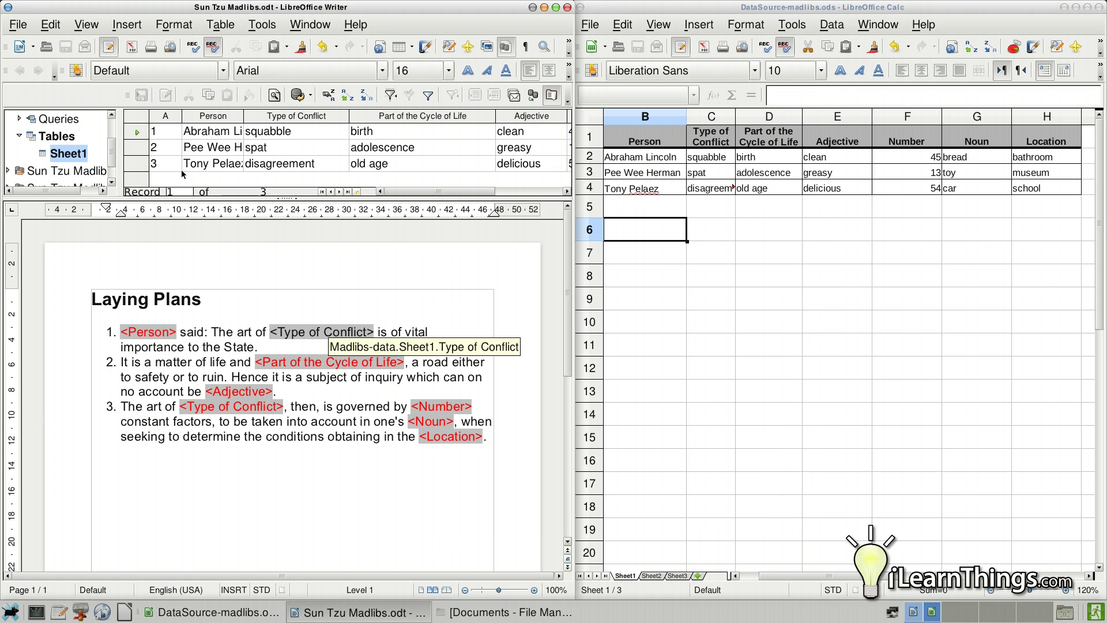
# - Print the template as a form letter, sending the mail merge of all records to a file
pyautogui.click(14, 26)
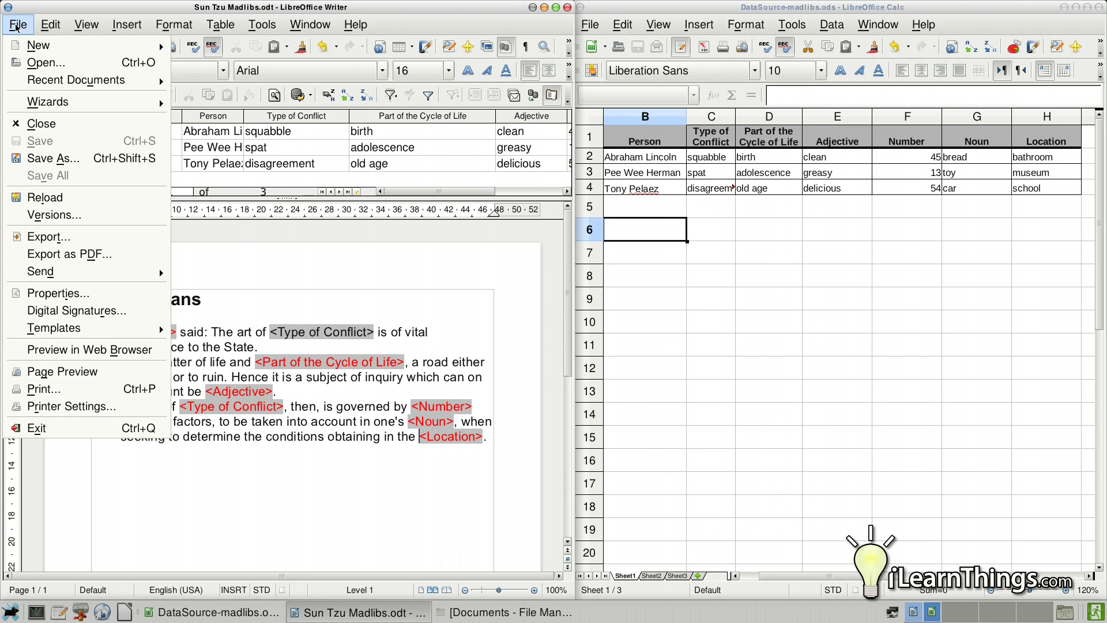
pyautogui.click(107, 388)
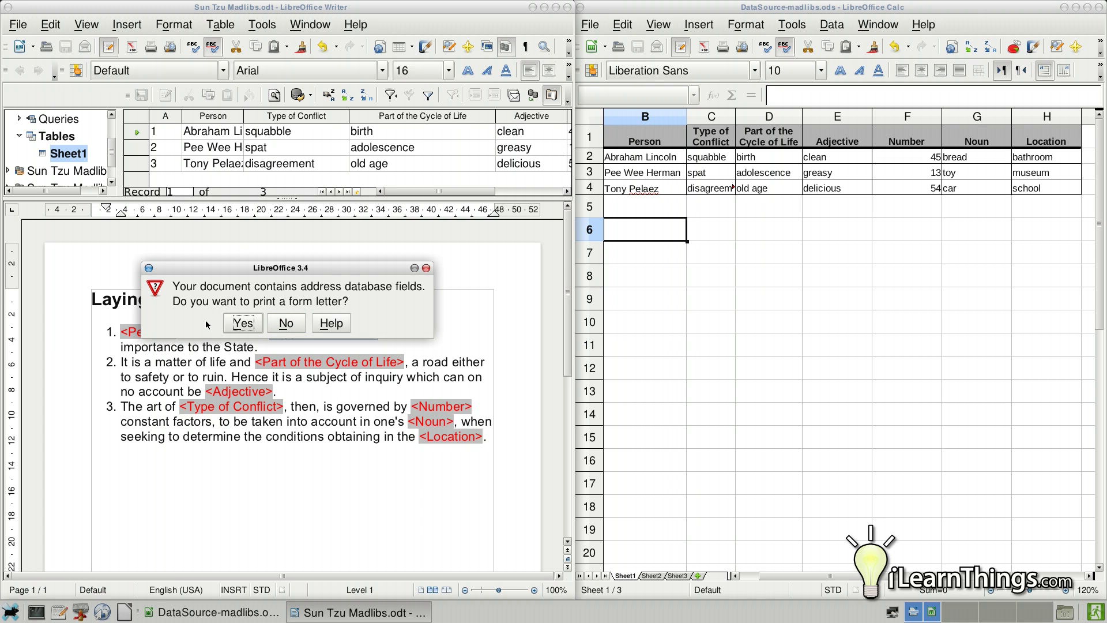
pyautogui.click(242, 323)
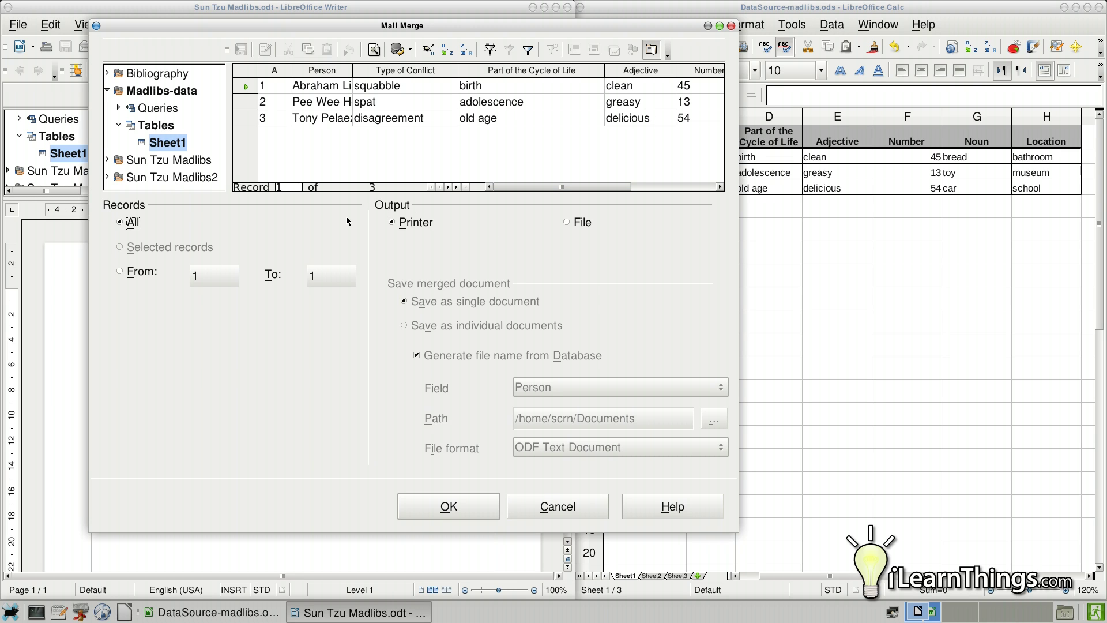
pyautogui.click(569, 223)
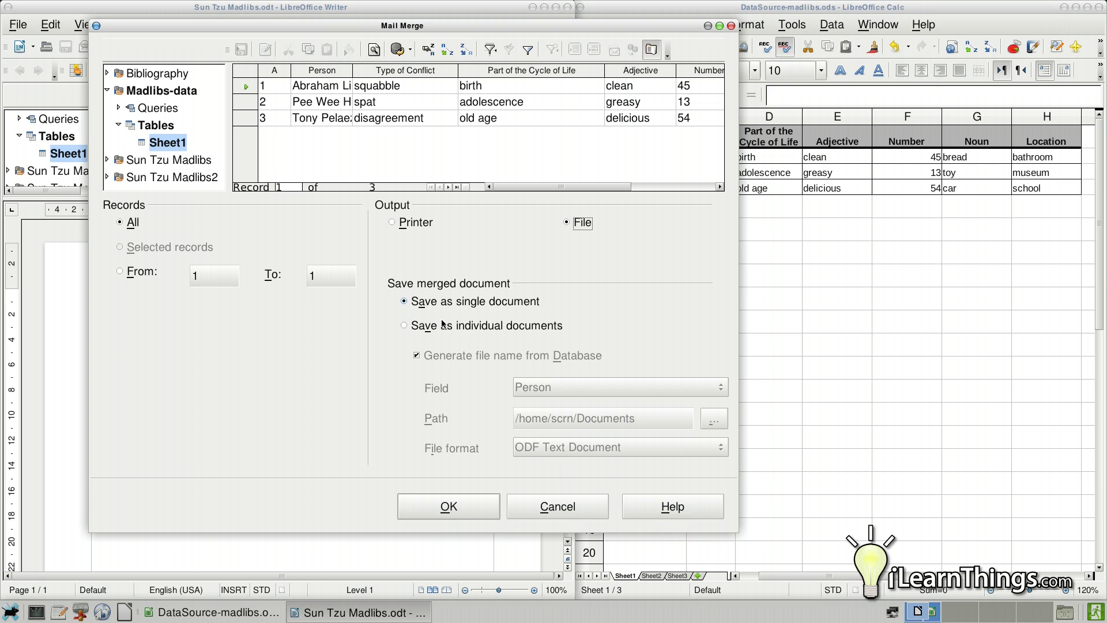
pyautogui.click(441, 506)
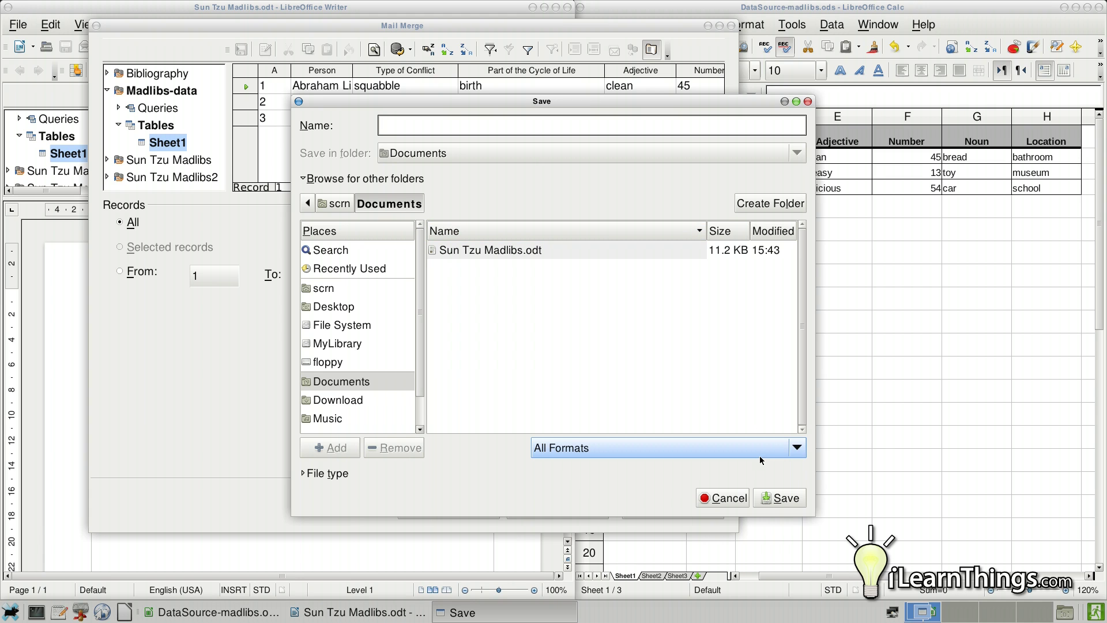
# - Save the merged output as a PDF named 'final madlibs' in Documents
pyautogui.click(797, 445)
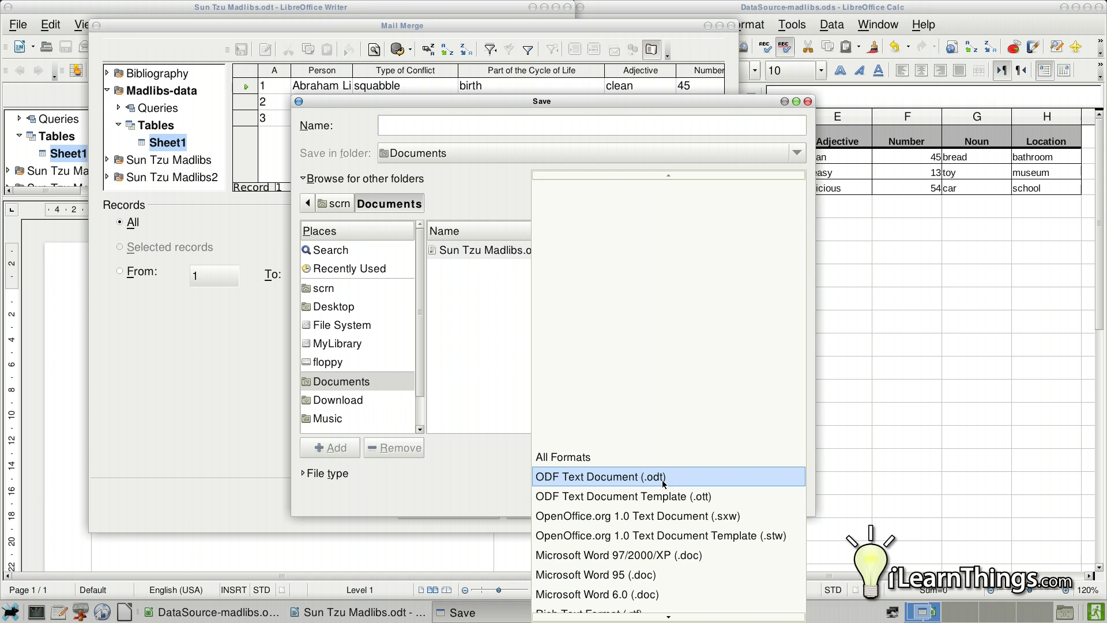
pyautogui.scroll(-1, 663, 483)
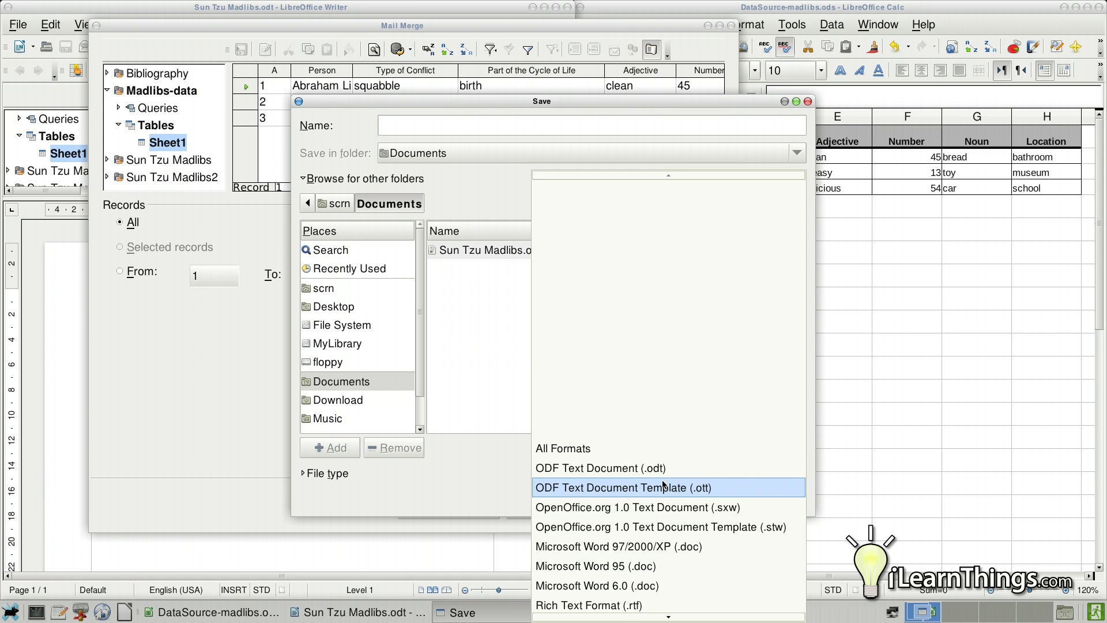
pyautogui.scroll(-5, 662, 481)
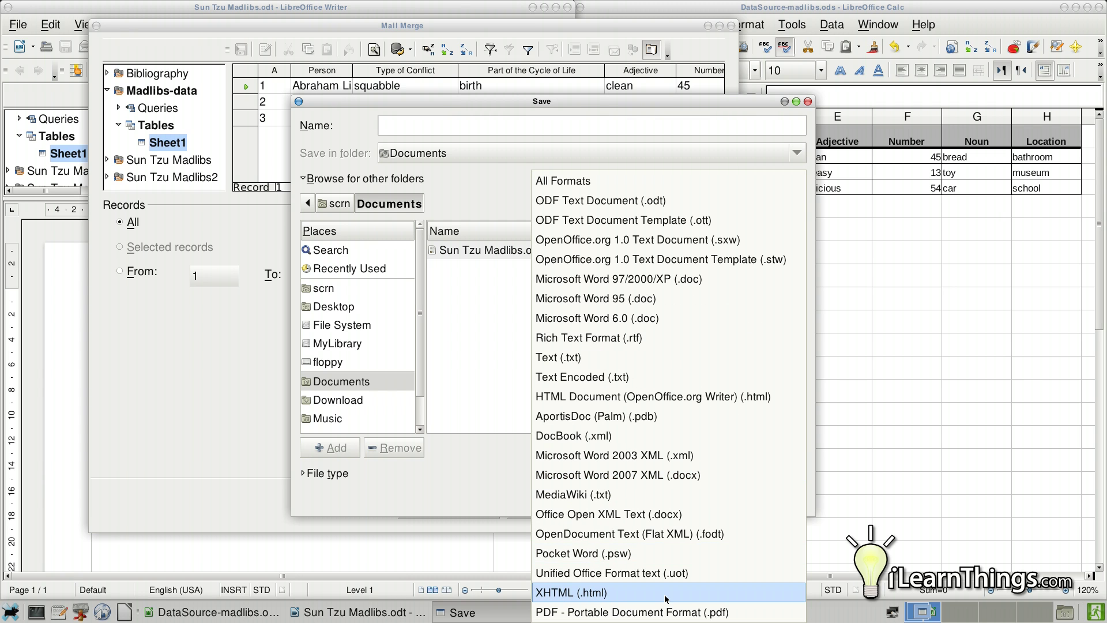
pyautogui.click(554, 613)
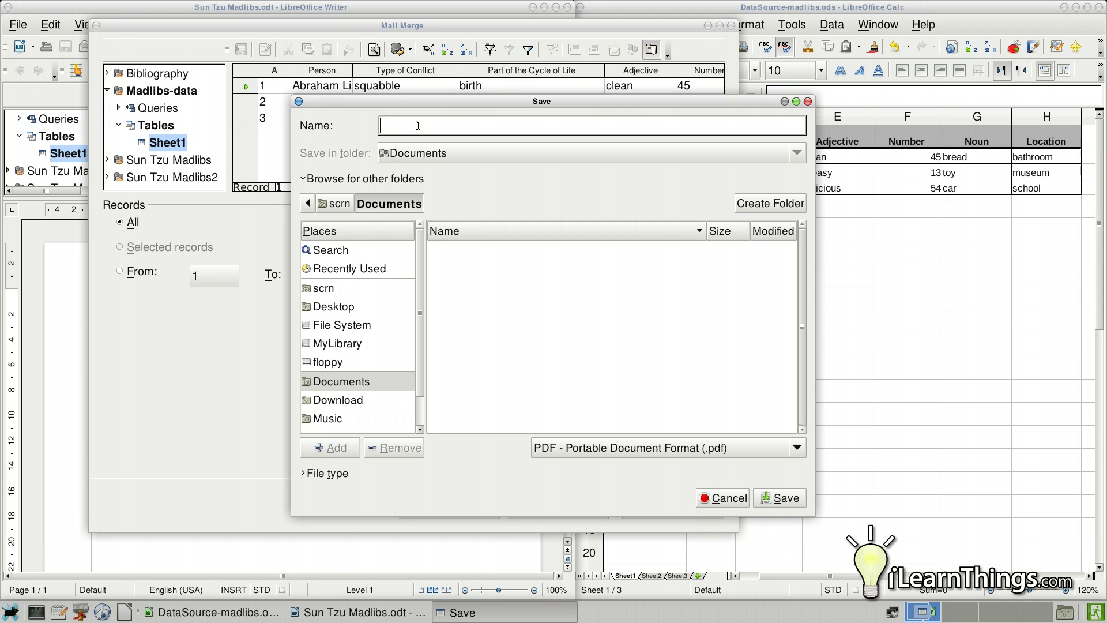
pyautogui.write('final madlibs')
pyautogui.click(773, 498)
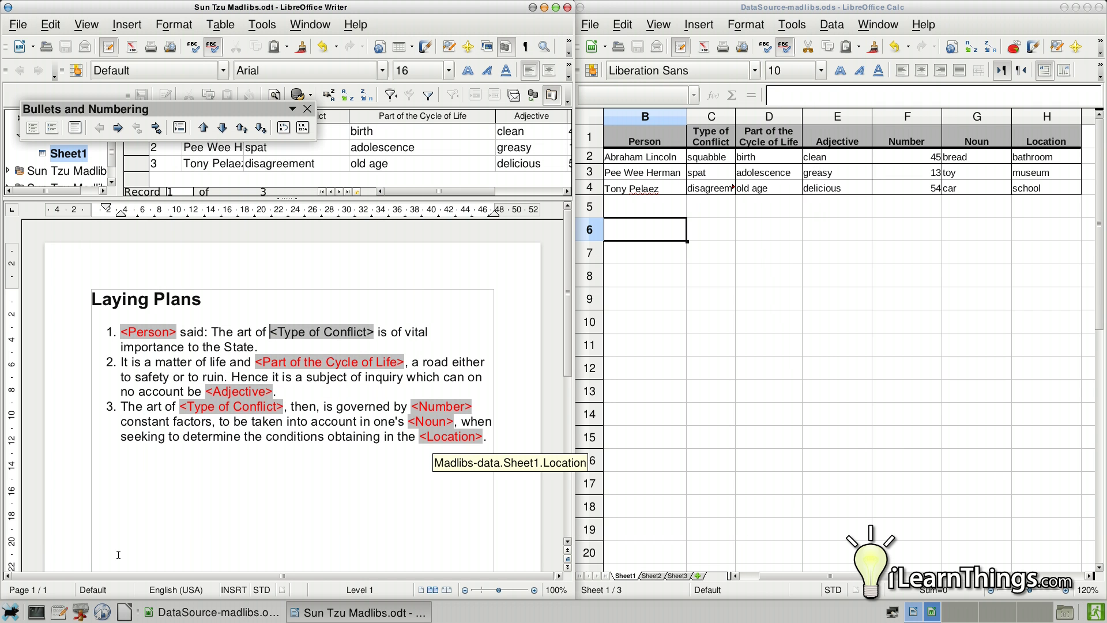
# - Open final madlibs.pdf from the Documents folder in File Manager
pyautogui.click(82, 612)
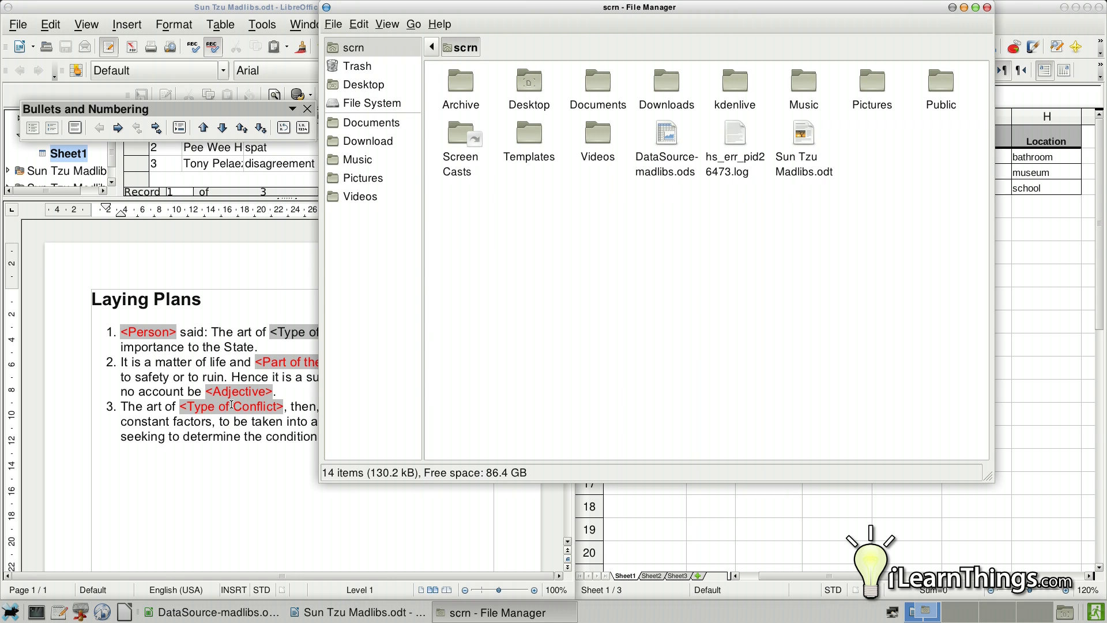
pyautogui.click(372, 123)
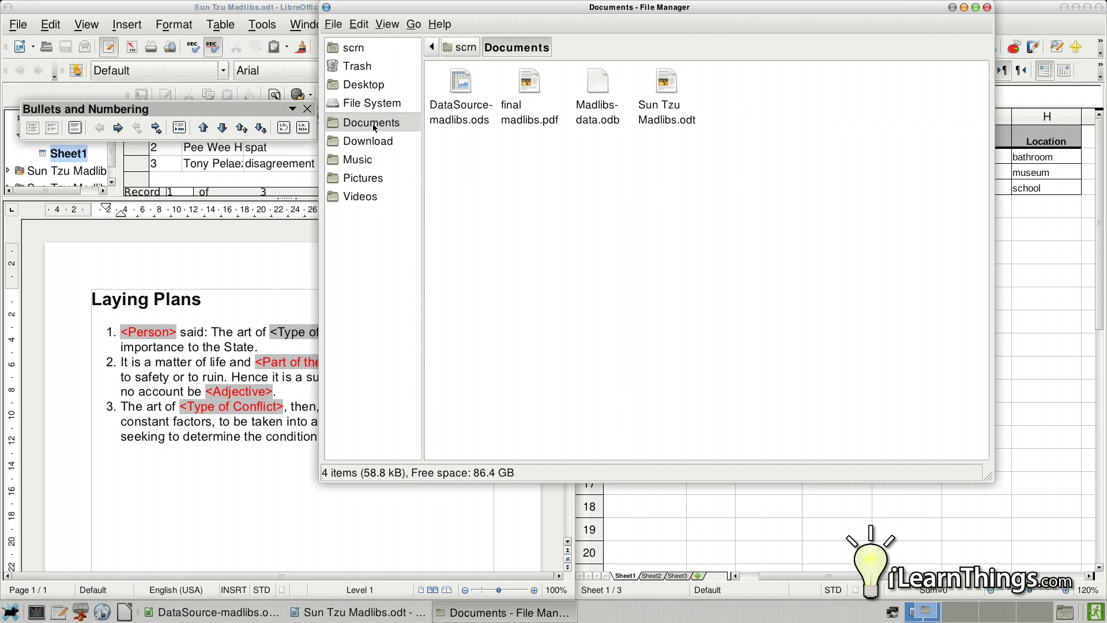
pyautogui.doubleClick(529, 84)
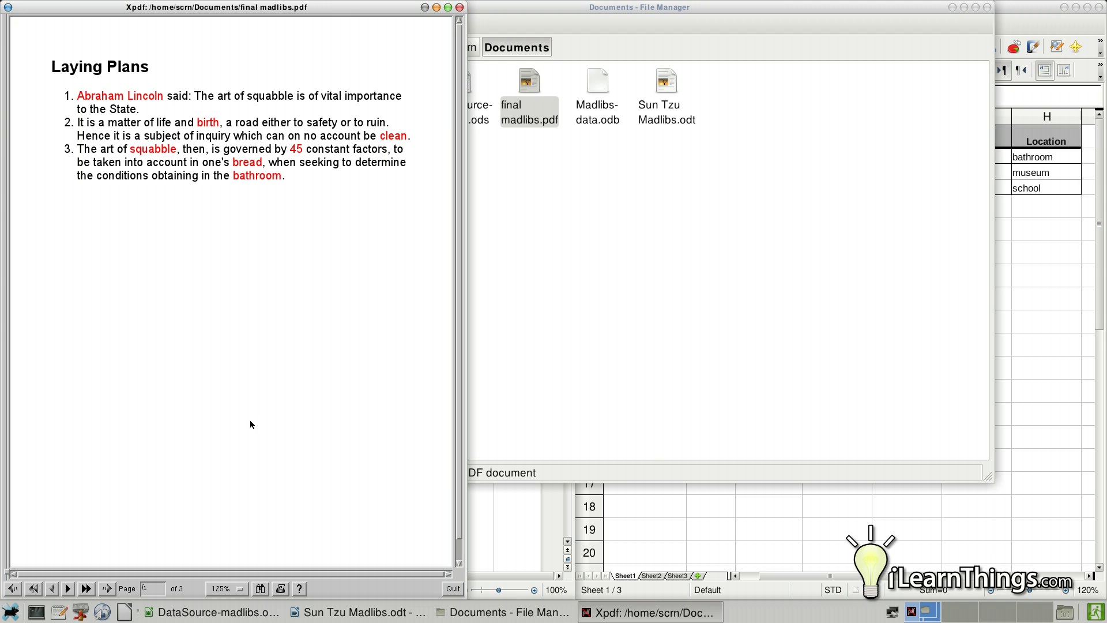
# - Page through to pages 2 and 3 to check each record's filled madlib
pyautogui.click(70, 590)
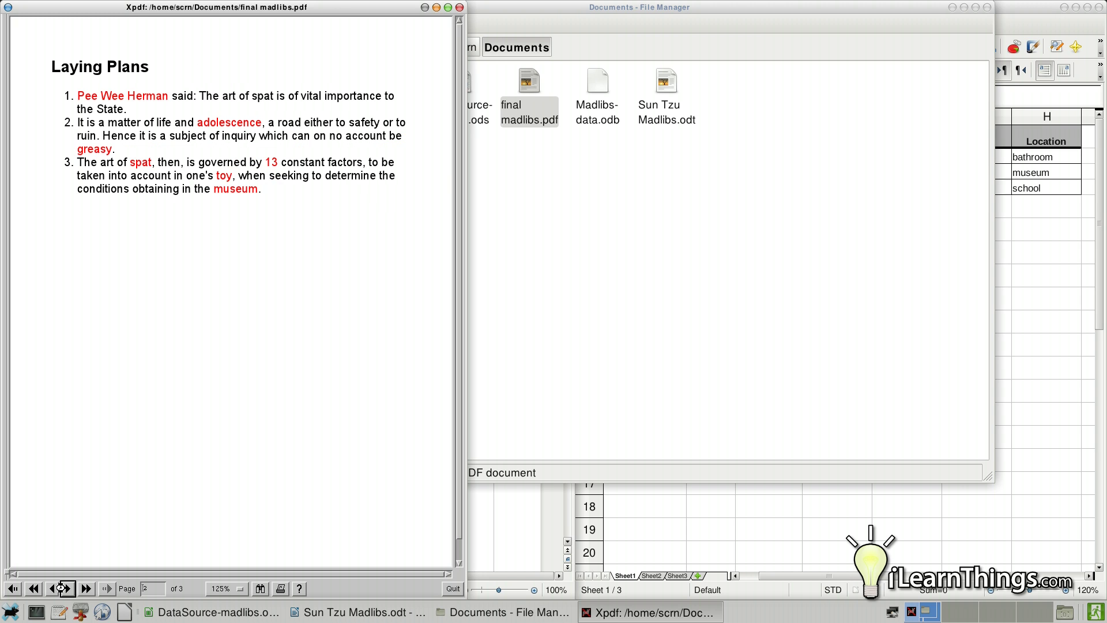
pyautogui.click(67, 589)
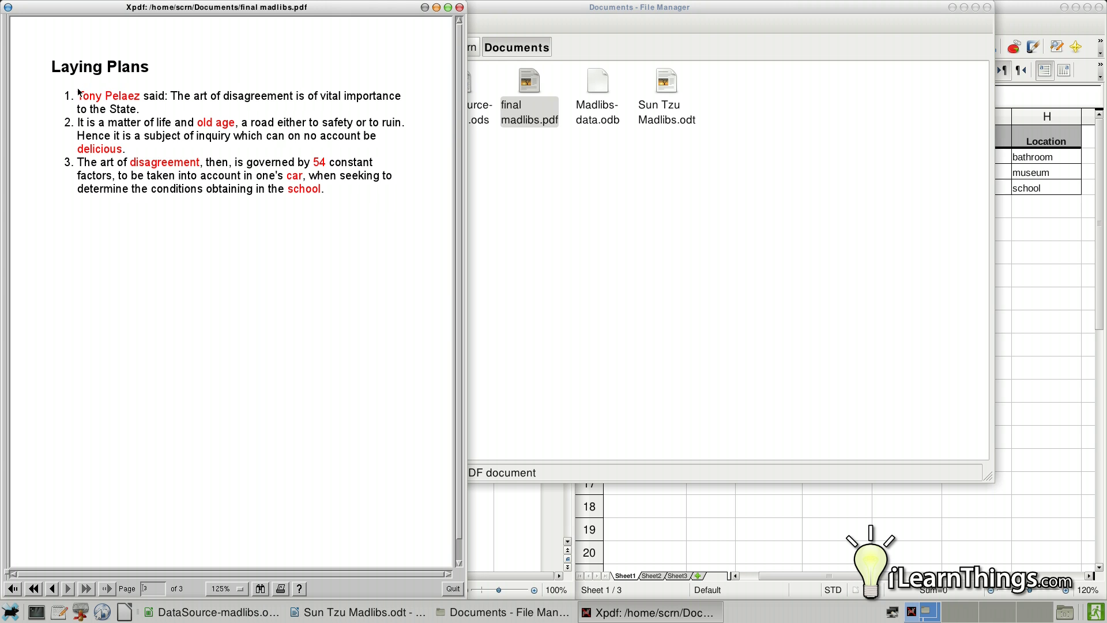